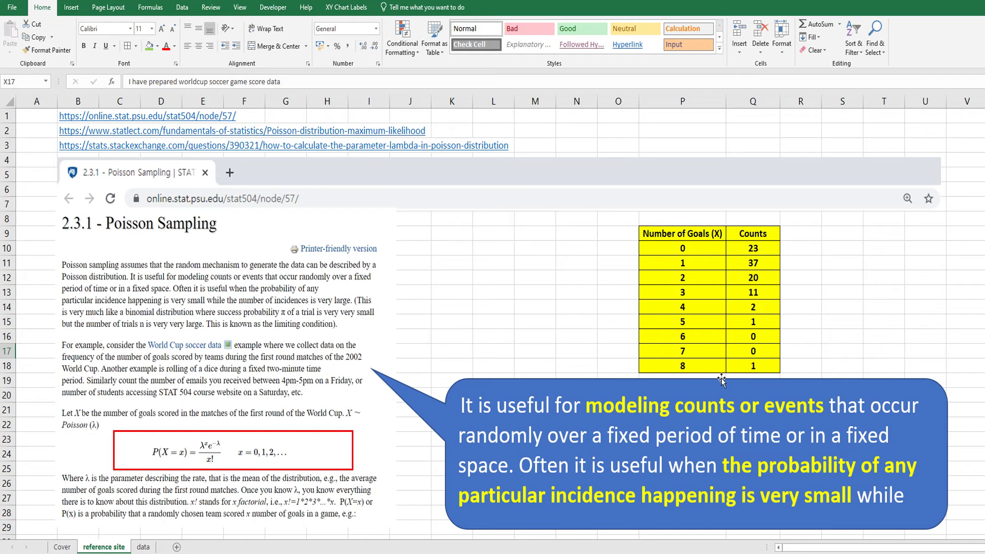
- Open the data sheet and examine the Number of Goals and Counts table in A1:B10
left_click(143, 547)
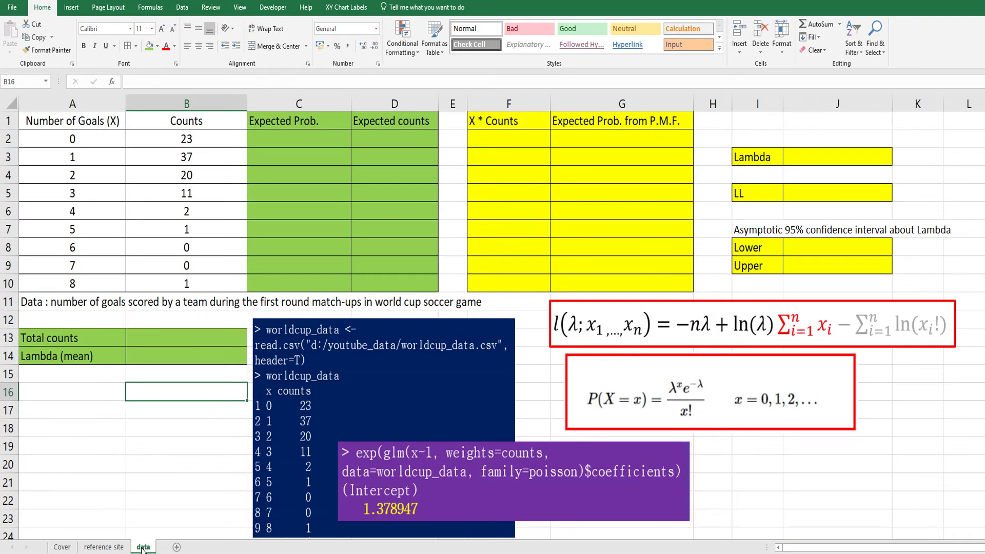
left_click_drag(85, 121, 166, 285)
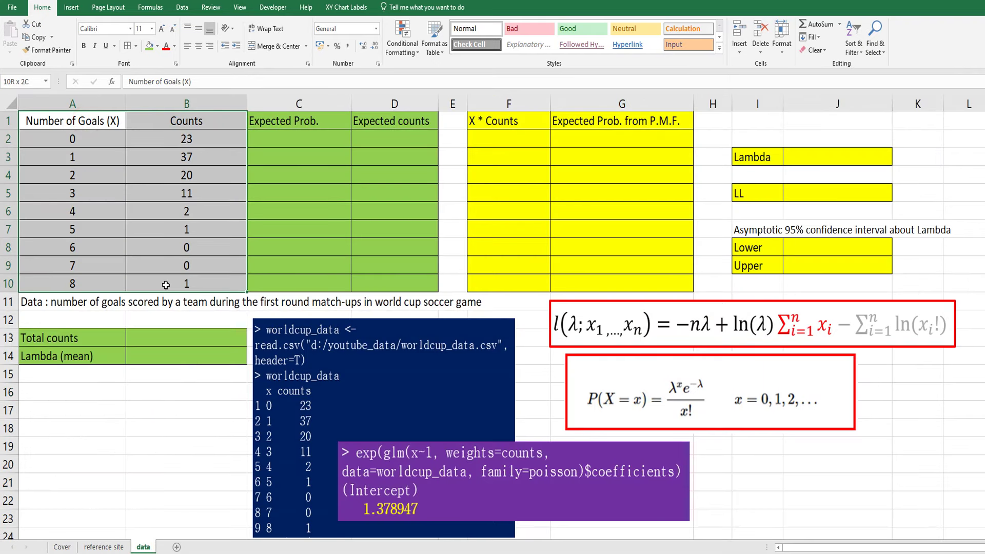
left_click(155, 393)
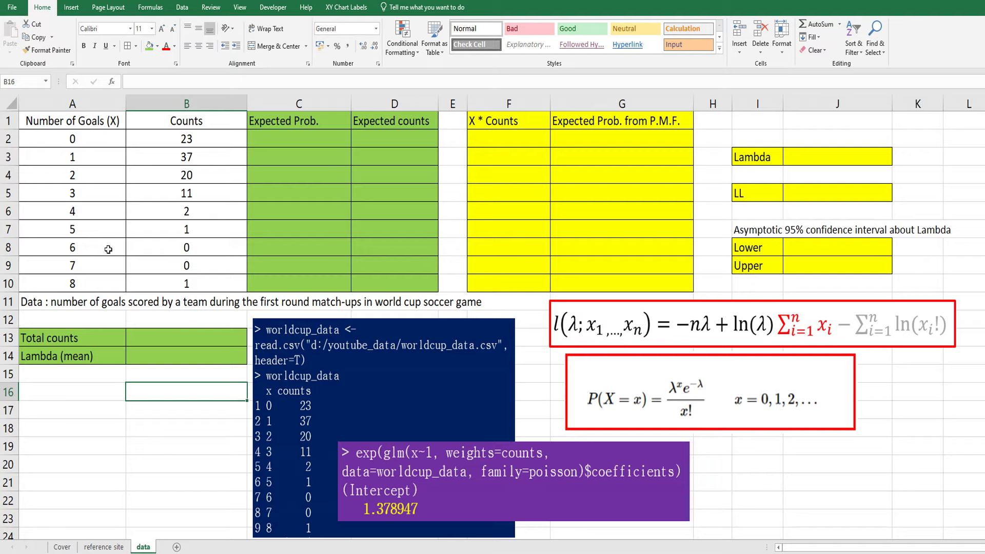
- Calculate the total counts in B13 with the formula =SUM(B2:B10)
left_click(152, 342)
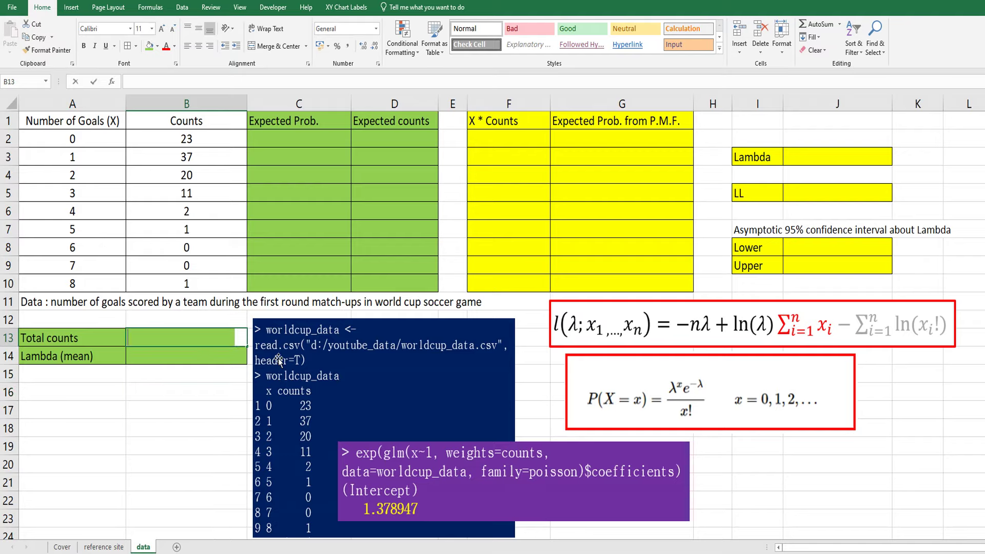
type("=sum")
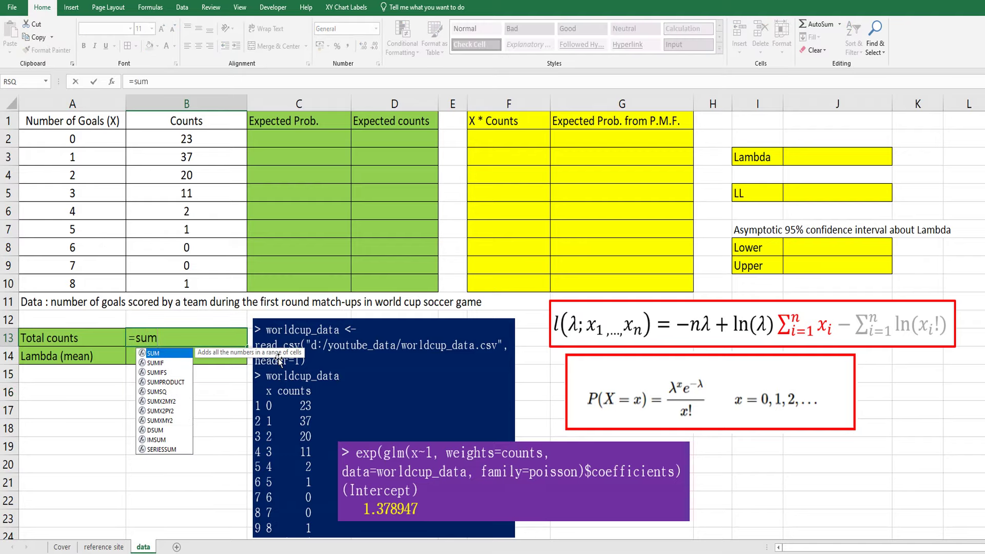
type("(")
key("Up")
key("Up")
key("Up")
key("shift+Up")
key("shift+Up")
key("shift+Up")
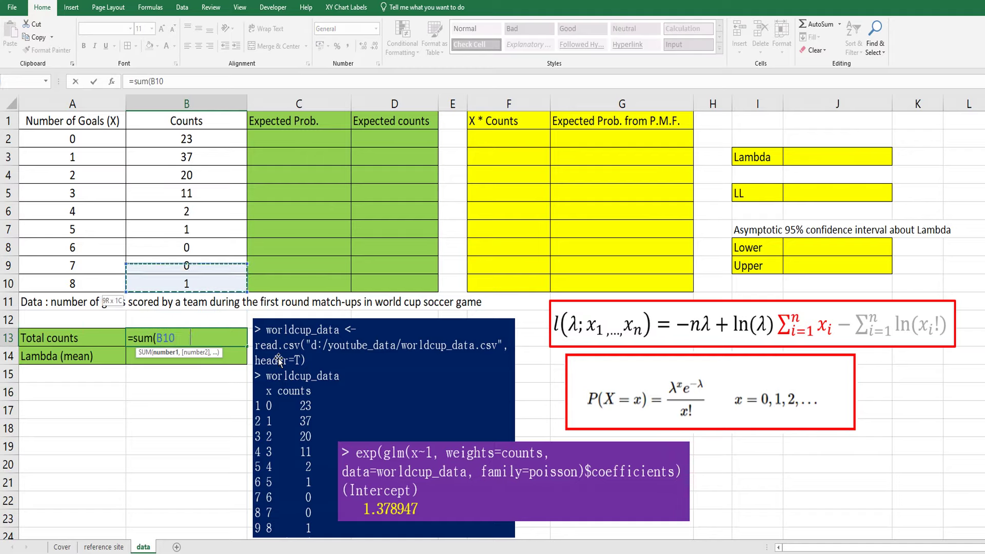
key("shift+Up")
key("shift+Up")
key("shift+Up")
key("shift+Up")
key("shift+Up")
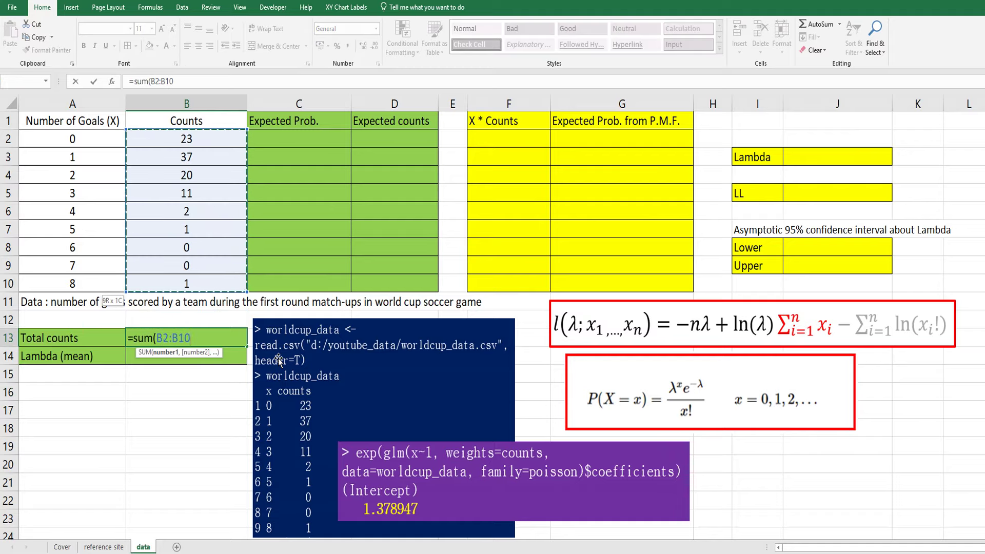
type(")")
key("Return")
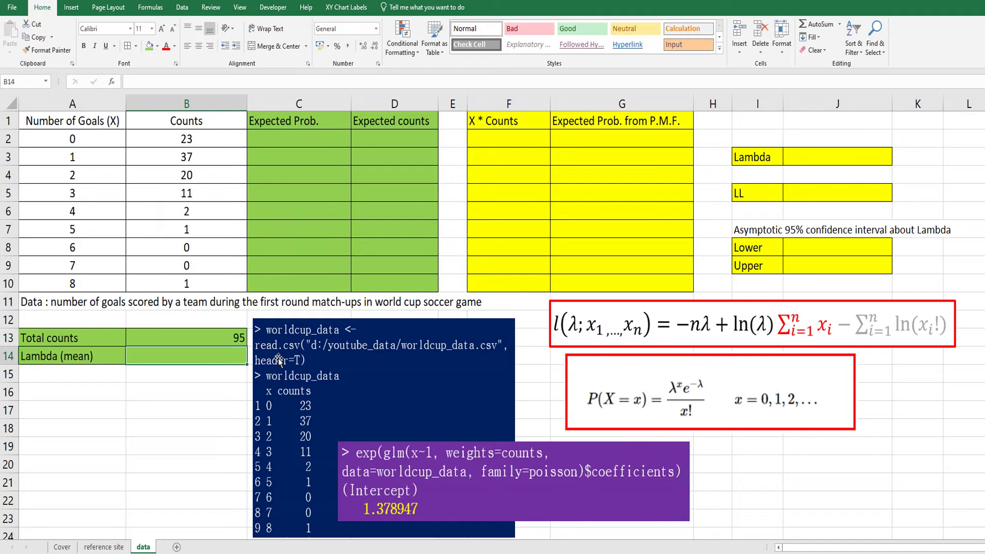
- Calculate Lambda (mean) in B14 with the formula =SUMPRODUCT(A2:A10,B2:B10)/B13
type("=")
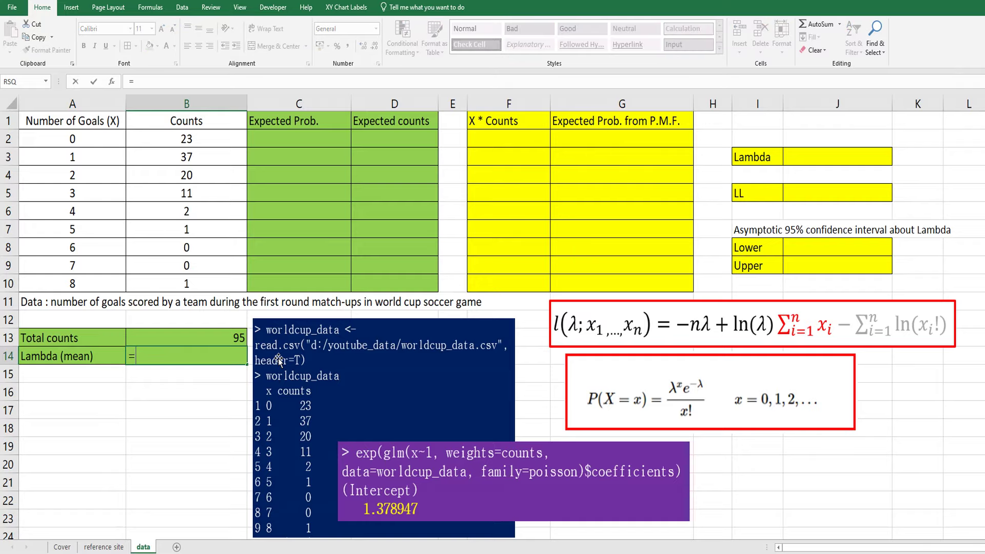
type("sumproud")
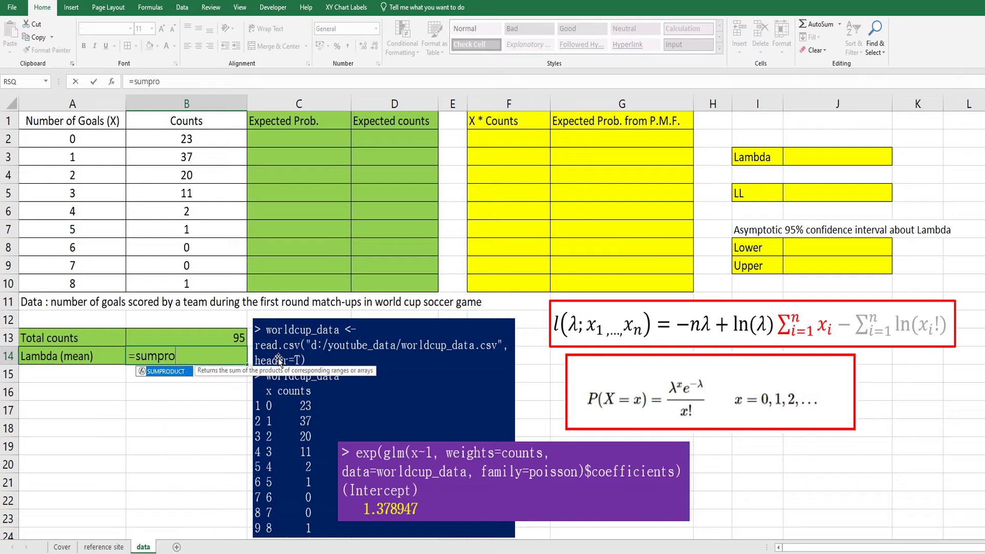
key("BackSpace")
key("BackSpace")
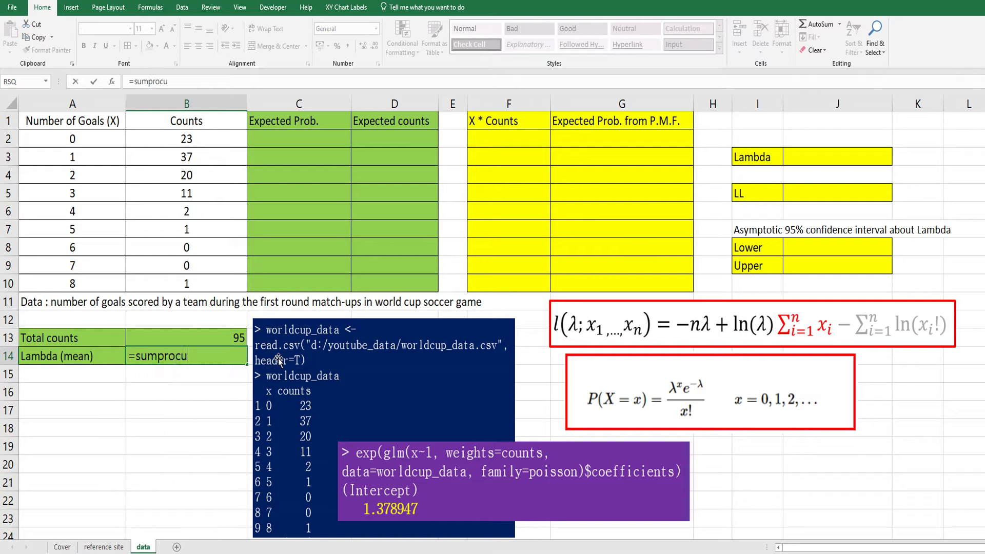
type("duct")
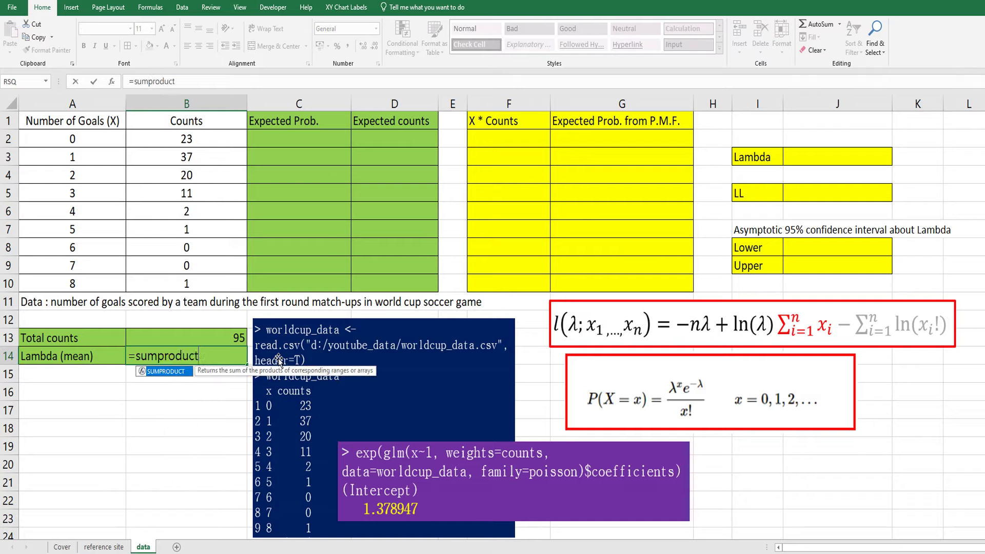
type("(")
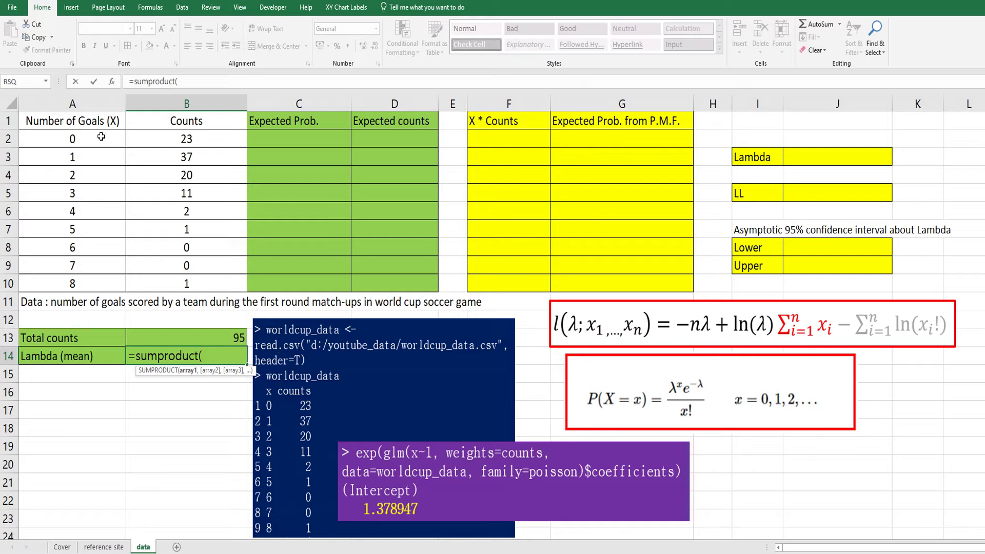
left_click_drag(101, 137, 102, 282)
type(",")
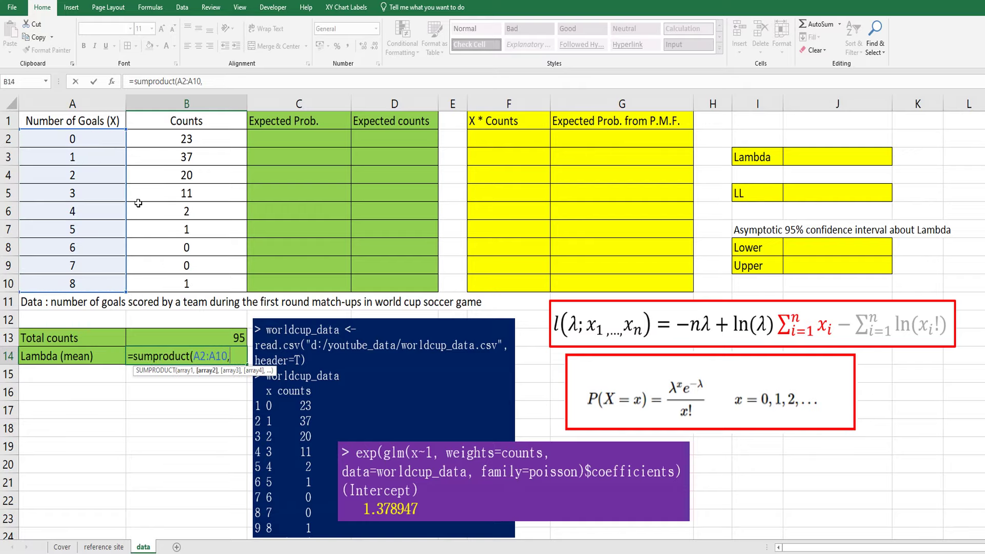
left_click_drag(156, 141, 165, 285)
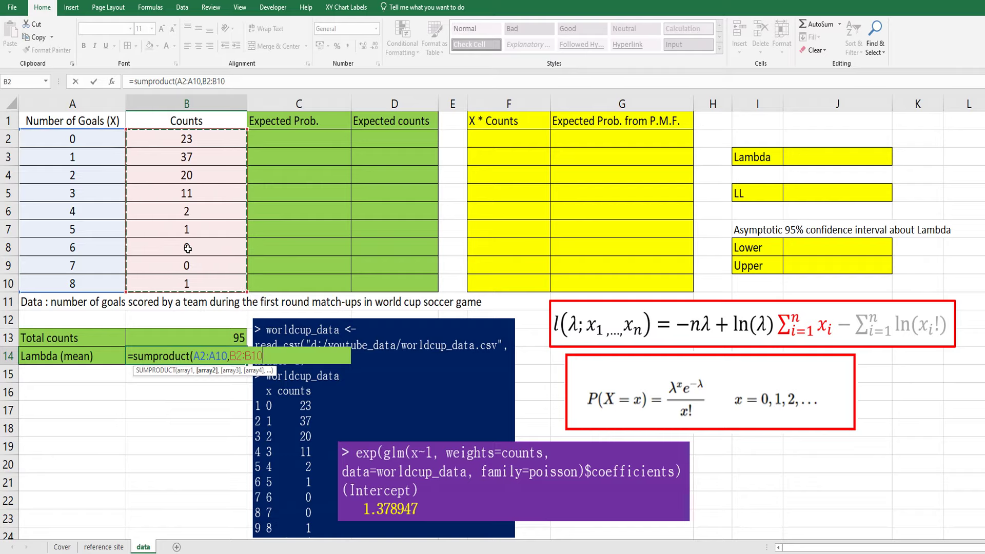
type(")/")
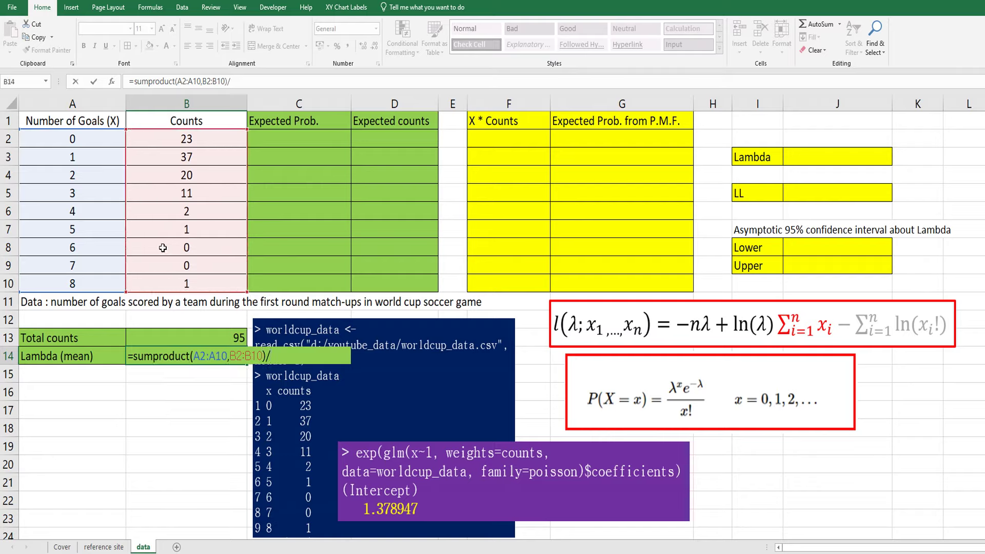
left_click(182, 337)
key("Return")
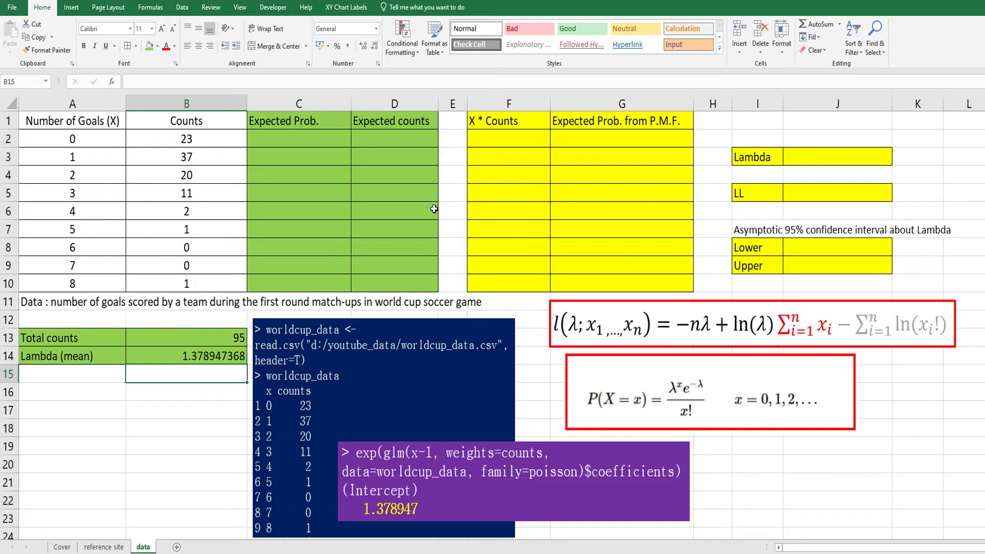
- Calculate the expected probability for 0 goals in C2 with the formula =POISSON.DIST(A2,$B$14,FALSE)
left_click(324, 144)
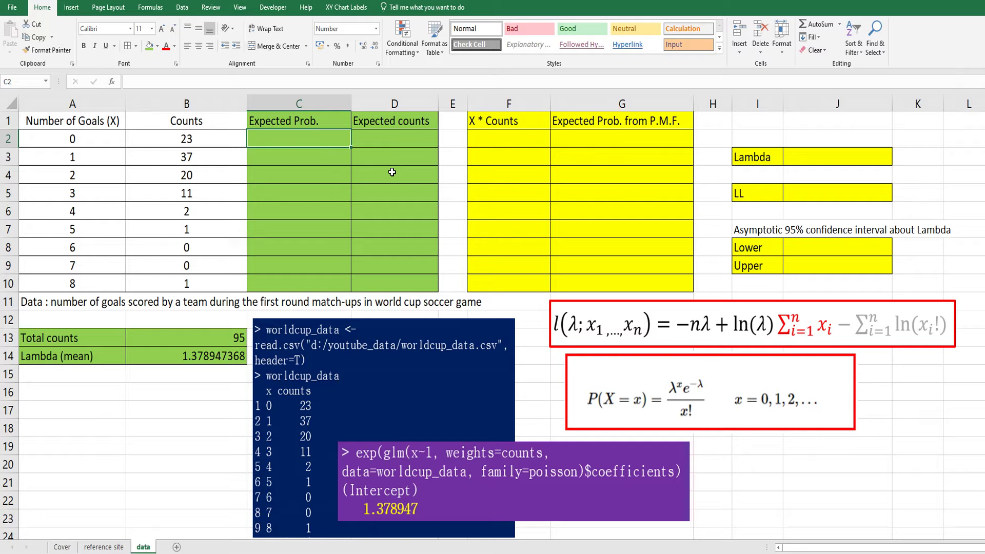
type("=")
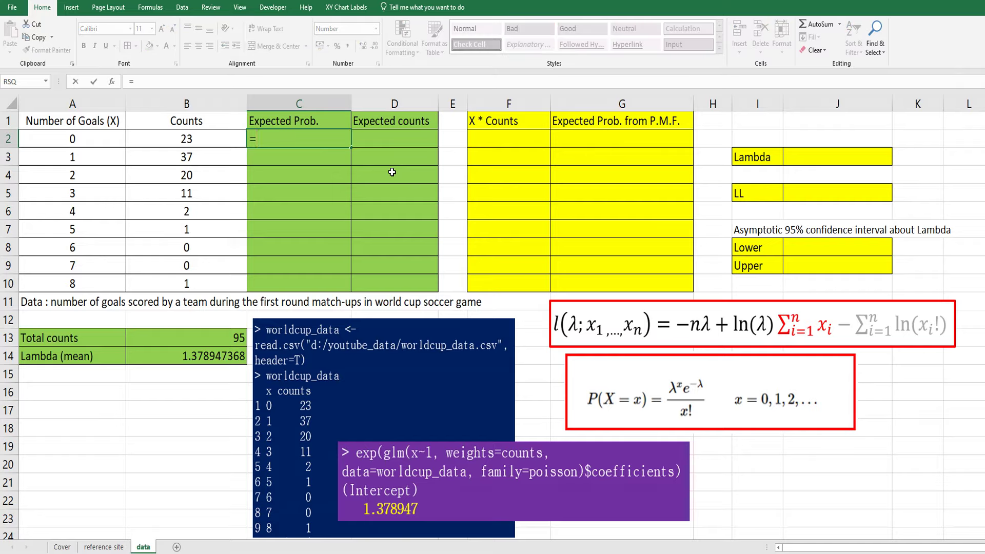
type("poi")
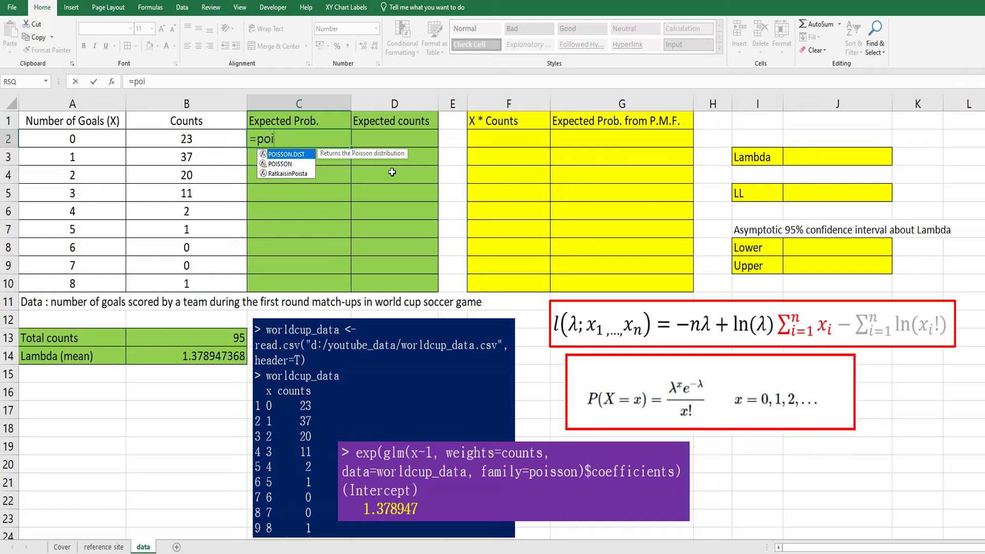
type("son.di")
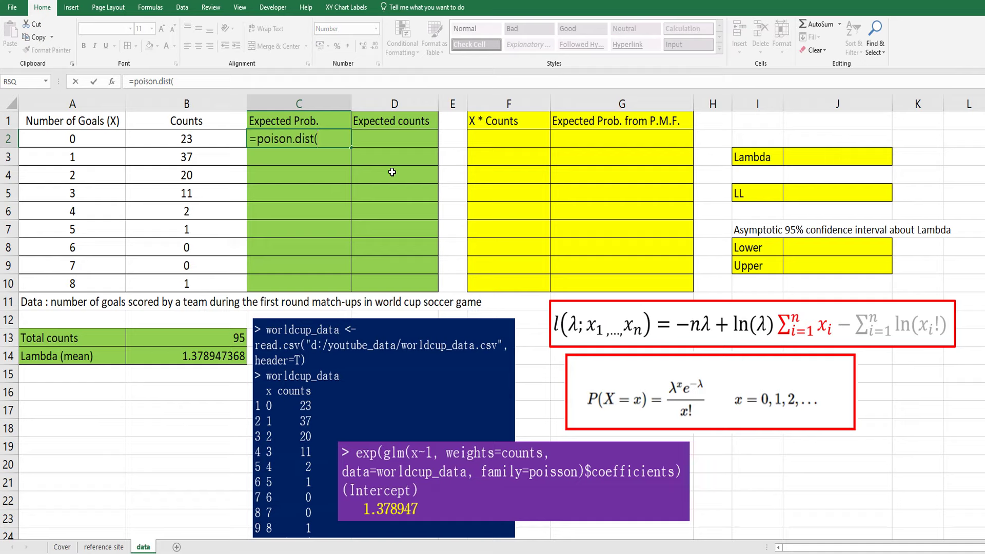
type("st(")
key("Left")
key("Left")
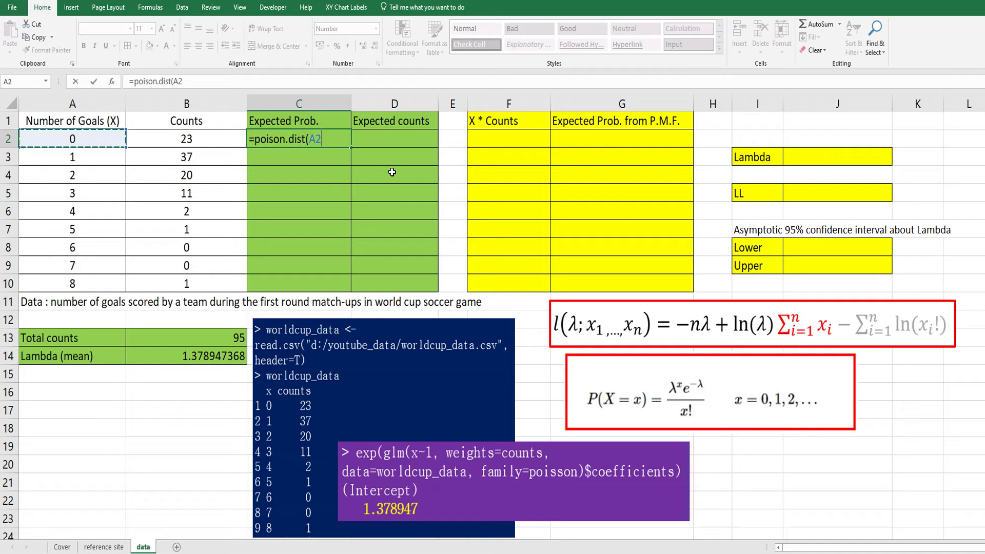
left_click(149, 81)
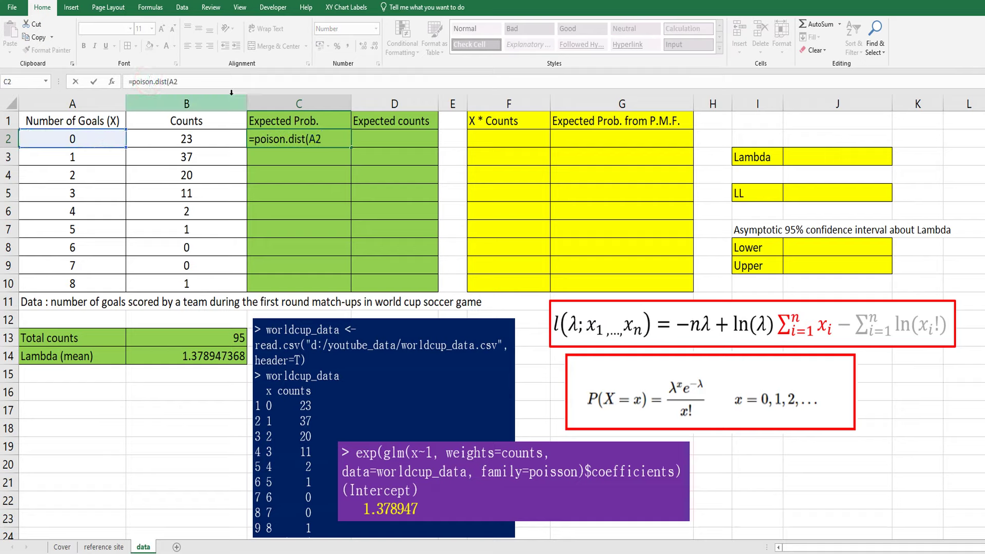
type("s")
left_click(207, 82)
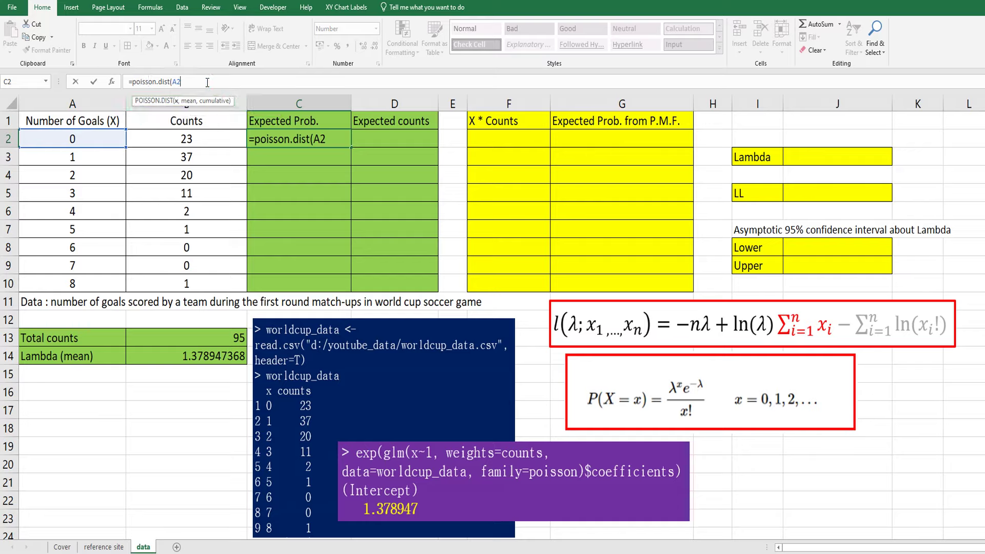
type(",")
left_click(191, 354)
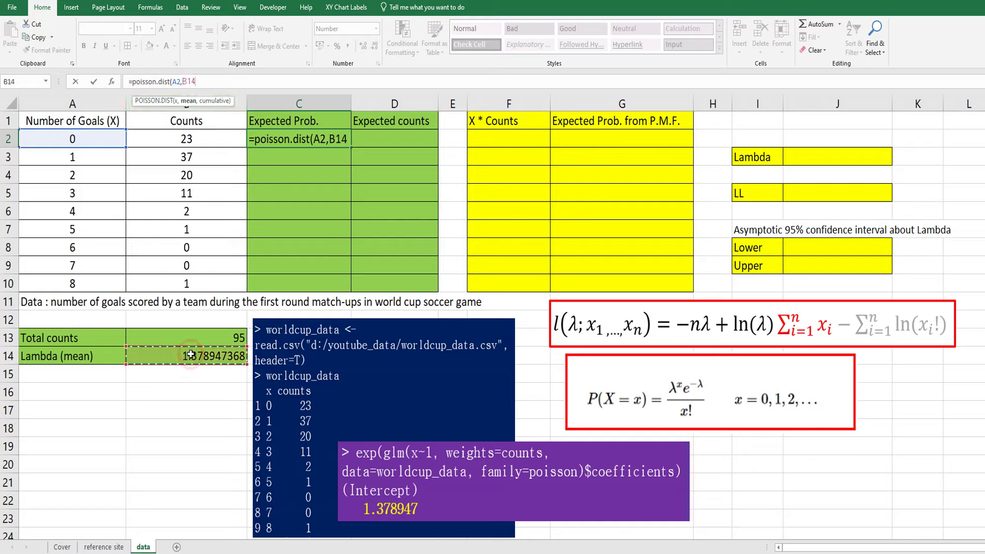
key("F4")
type(",")
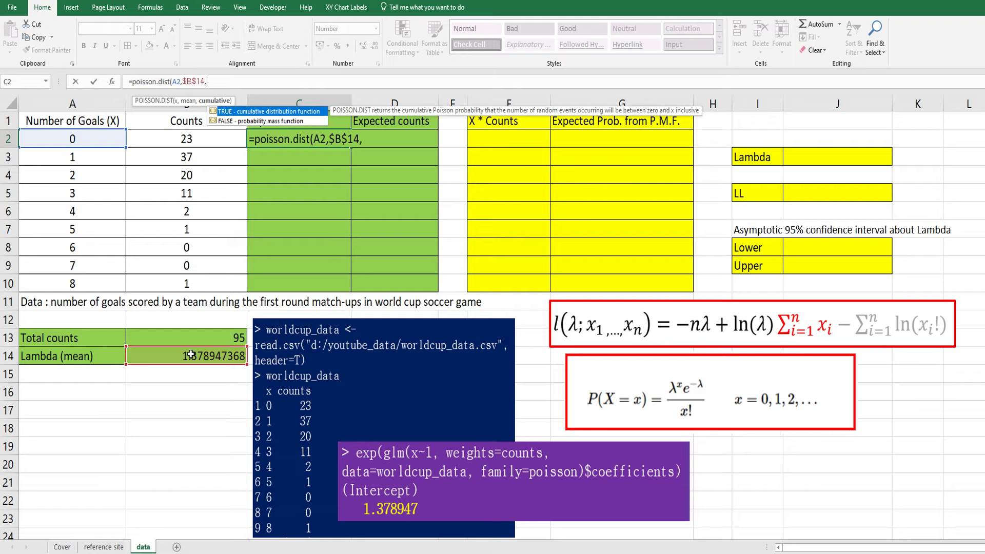
type("false)")
key("Return")
- Copy the expected probability formula from C2 down the column through C10
key("Up")
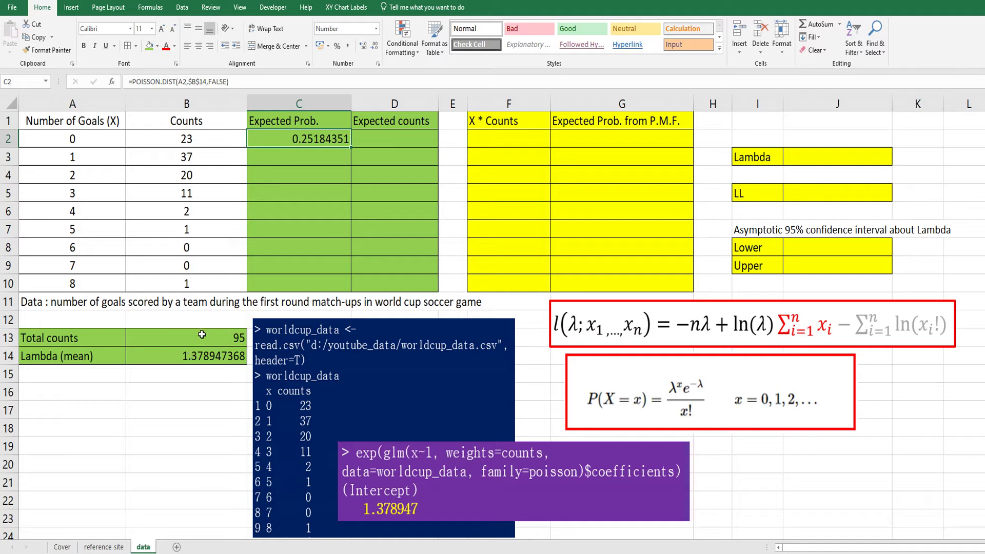
key("ctrl+c")
left_click(328, 284, "shift")
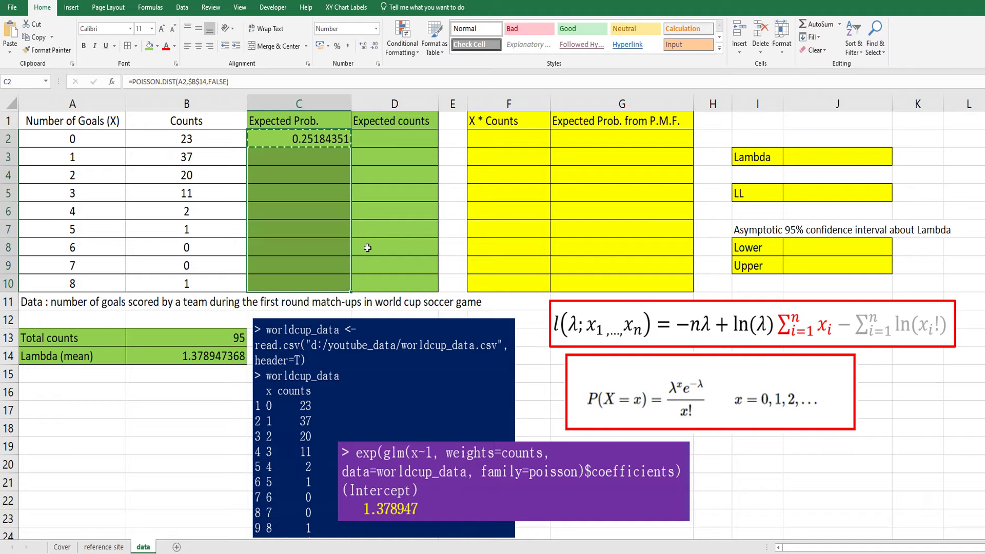
key("ctrl+v")
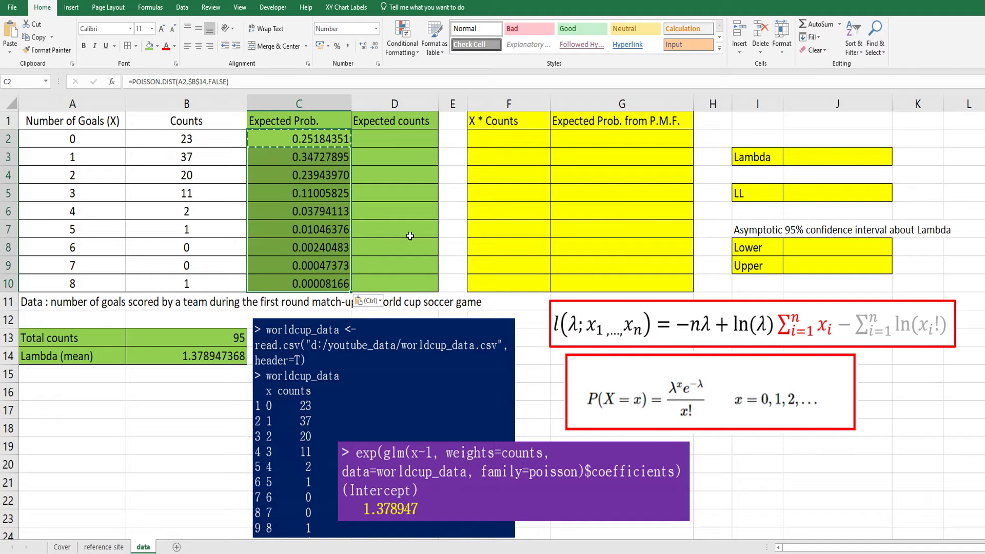
key("Escape")
- Calculate the expected counts for 0 goals in D2 with the formula =$B$13*C2
mouse_move(392, 138)
left_mouse_down()
mouse_move(393, 210)
mouse_move(392, 138)
left_mouse_up()
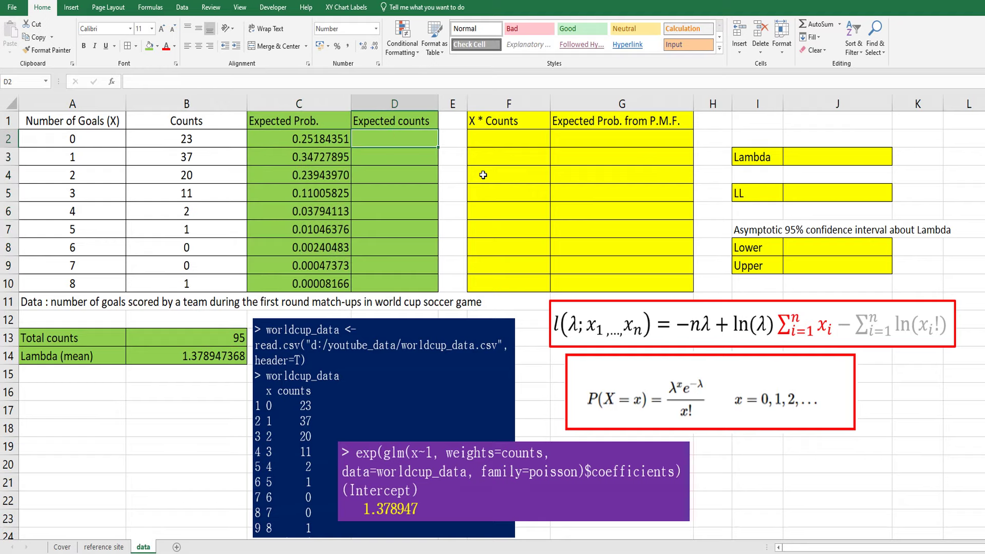
type("=")
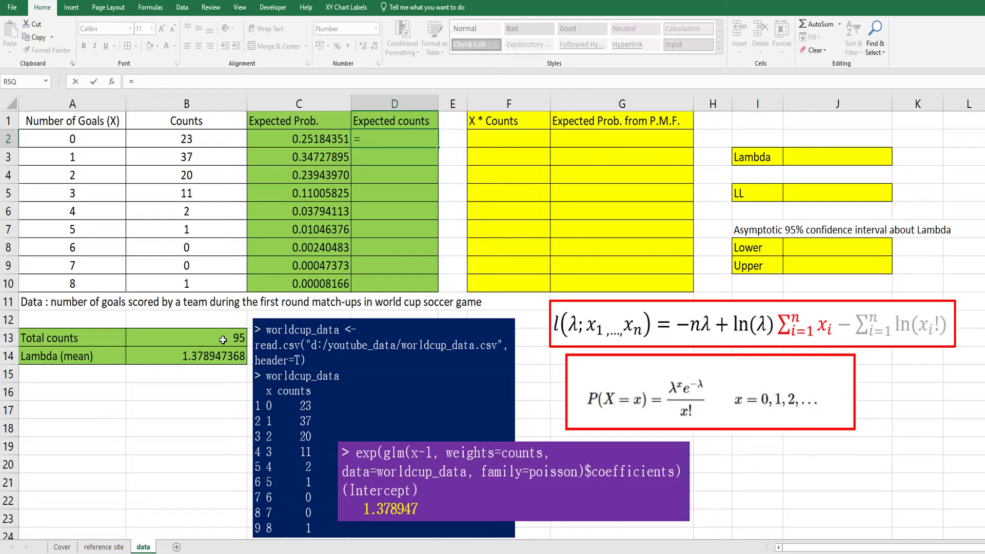
left_click(222, 339)
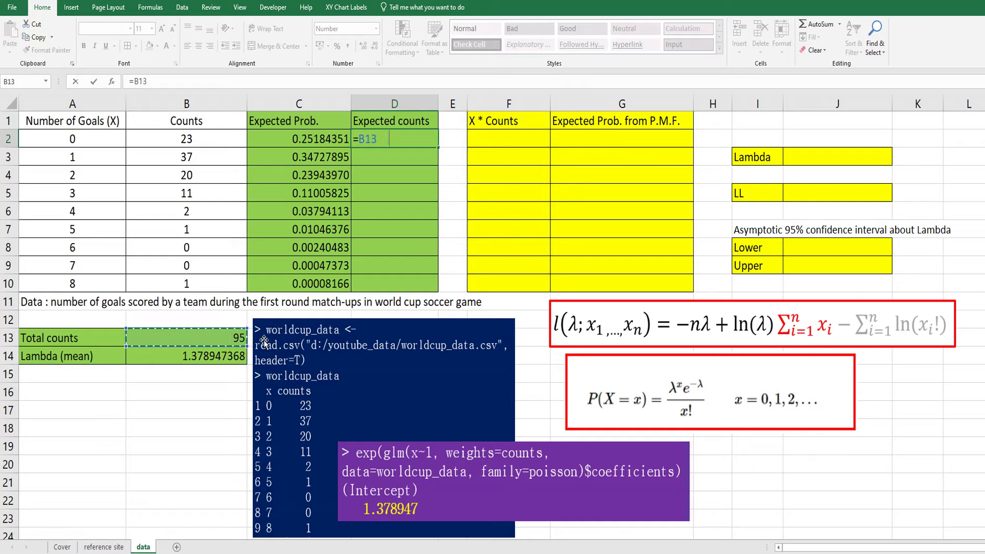
key("F4")
type("*")
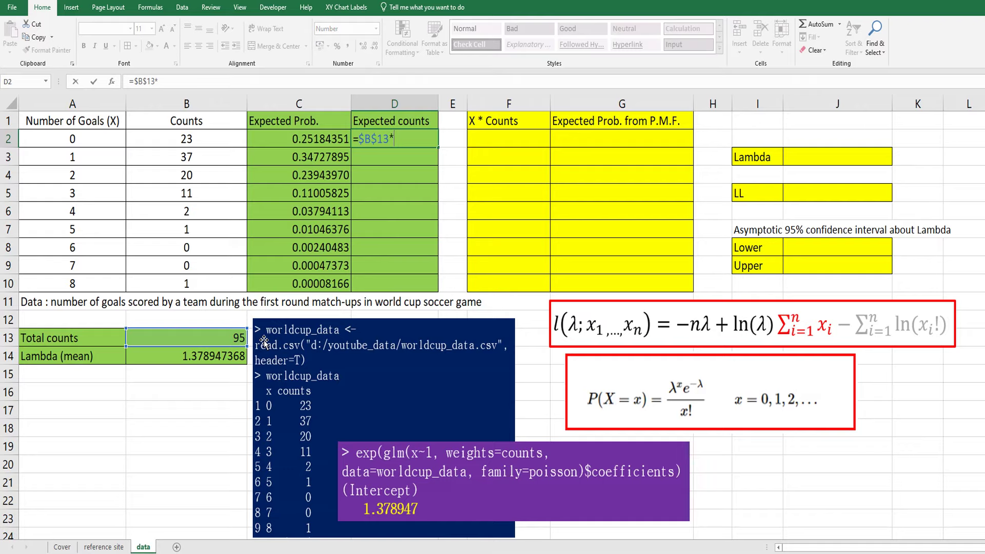
left_click(300, 146)
key("Return")
- Copy the expected counts formula from D2 down the column through D10
key("Up")
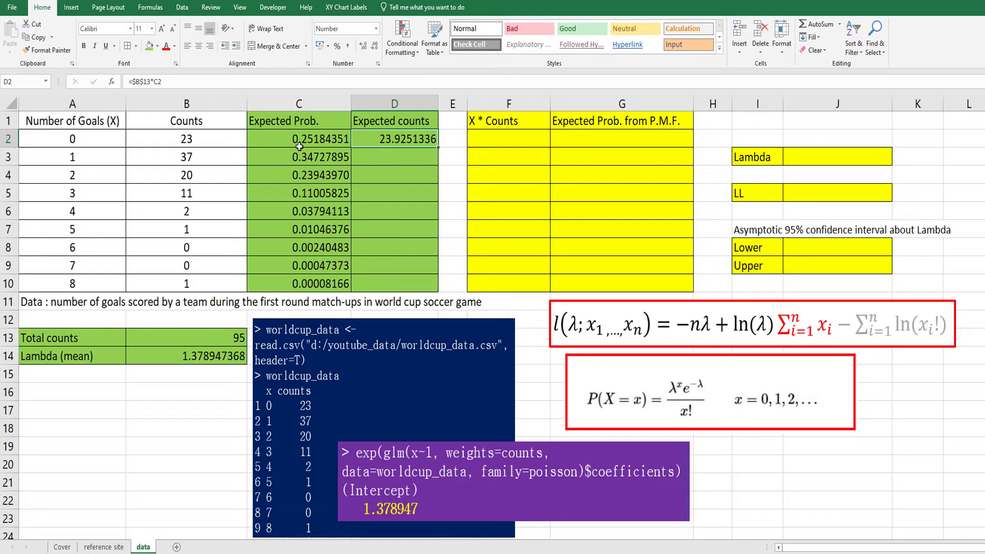
key("ctrl+c")
left_click(380, 290, "shift")
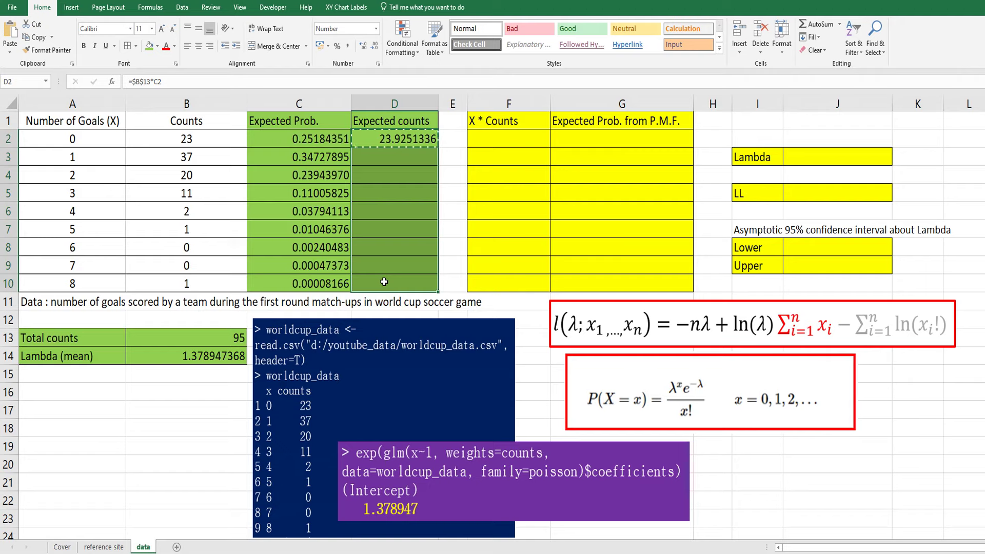
key("ctrl+v")
key("Escape")
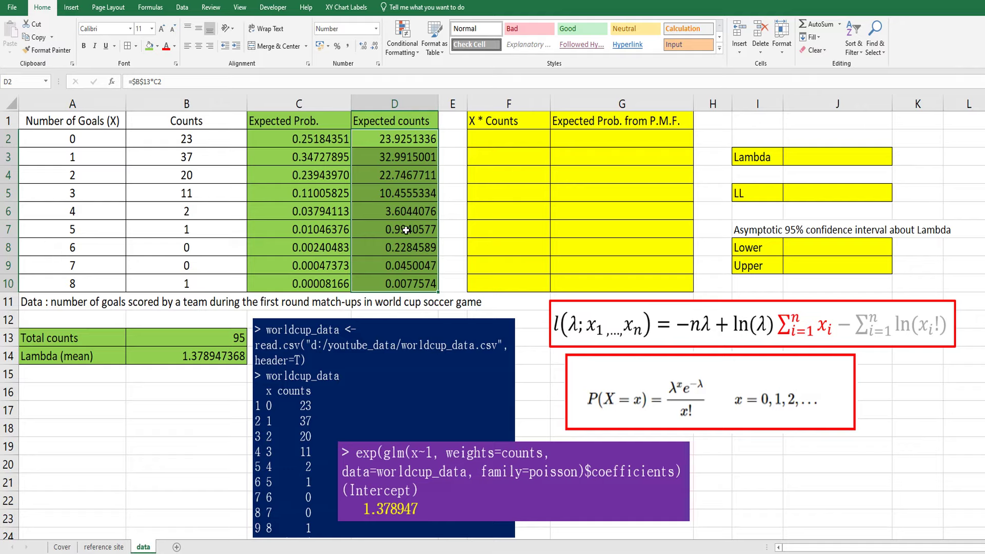
- Shift the log-likelihood formula picture slightly to the left on the sheet
left_click(298, 213)
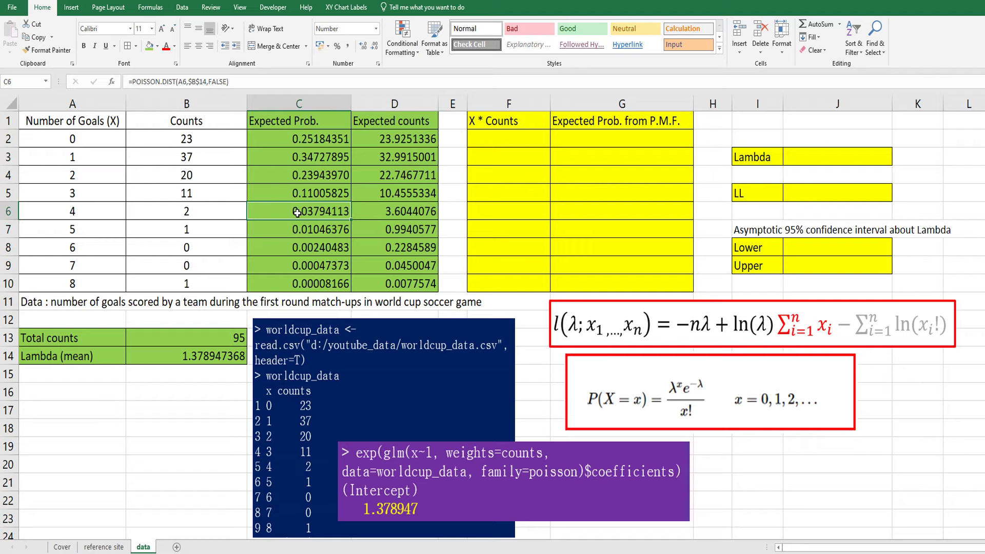
left_click_drag(698, 323, 687, 324)
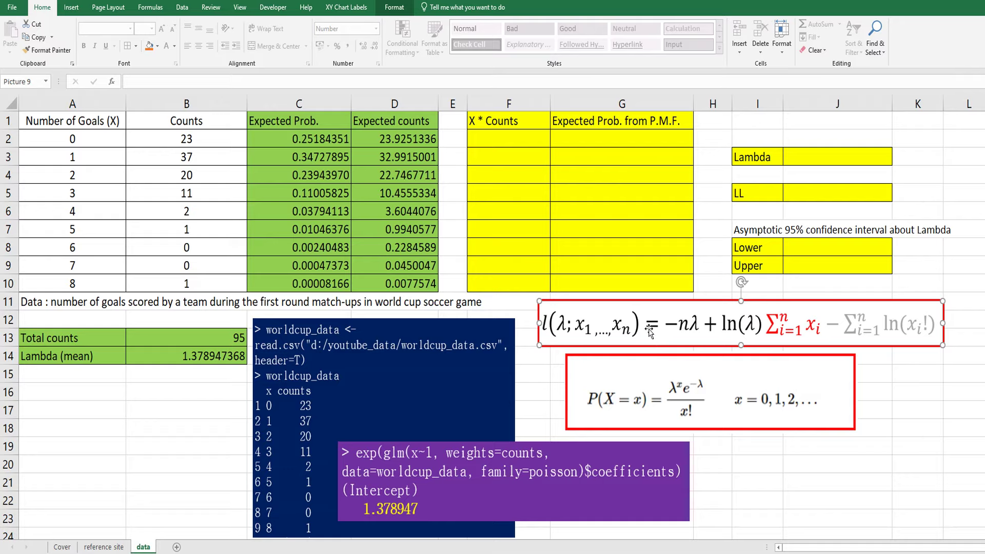
- Calculate X * Counts for 0 goals in F2 with the formula =A2*B2
left_click(519, 138)
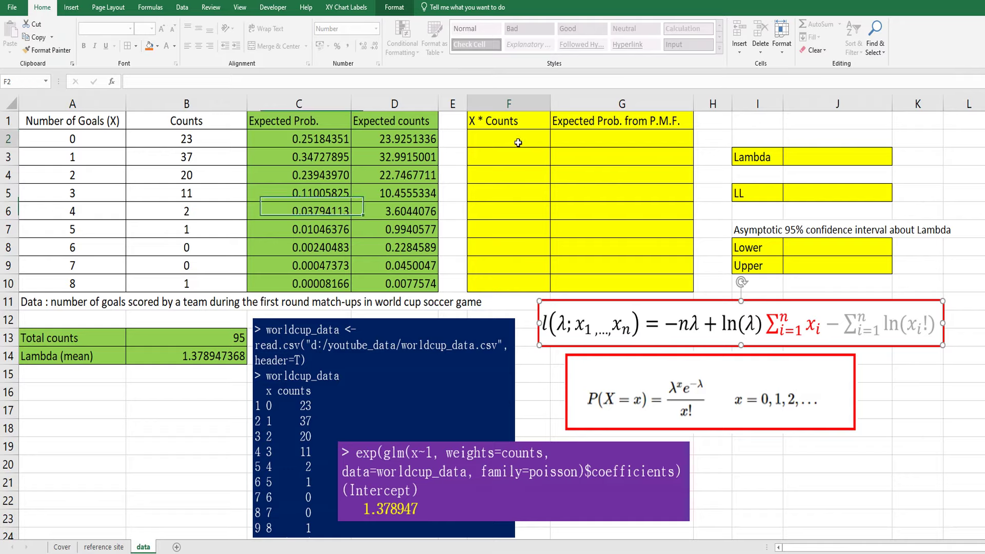
type("=")
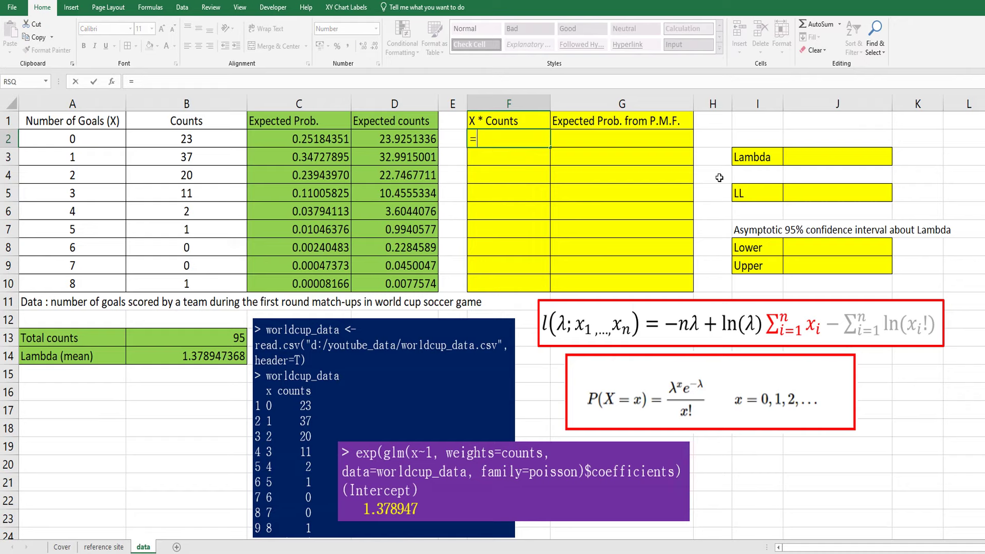
key("Left")
key("Left")
key("Left")
key("Left")
key("Left")
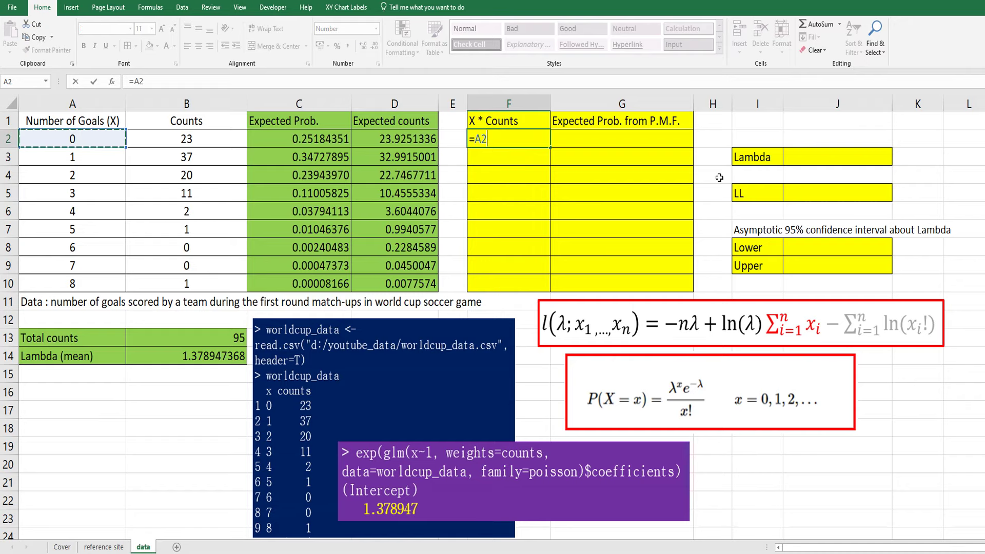
type("*")
key("Left")
key("Left")
key("Left")
key("Left")
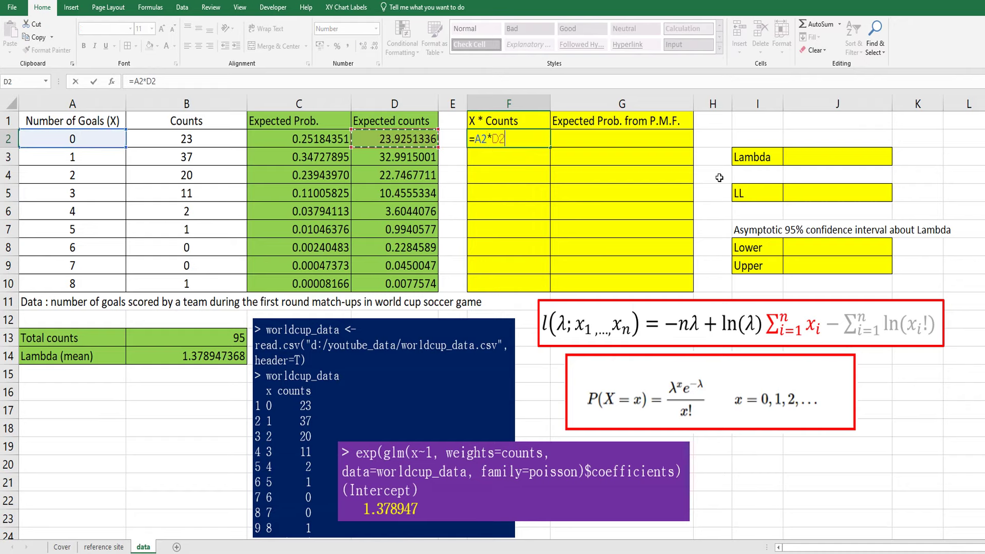
key("Return")
- Copy the X * Counts formula from F2 down the column through F10
key("Up")
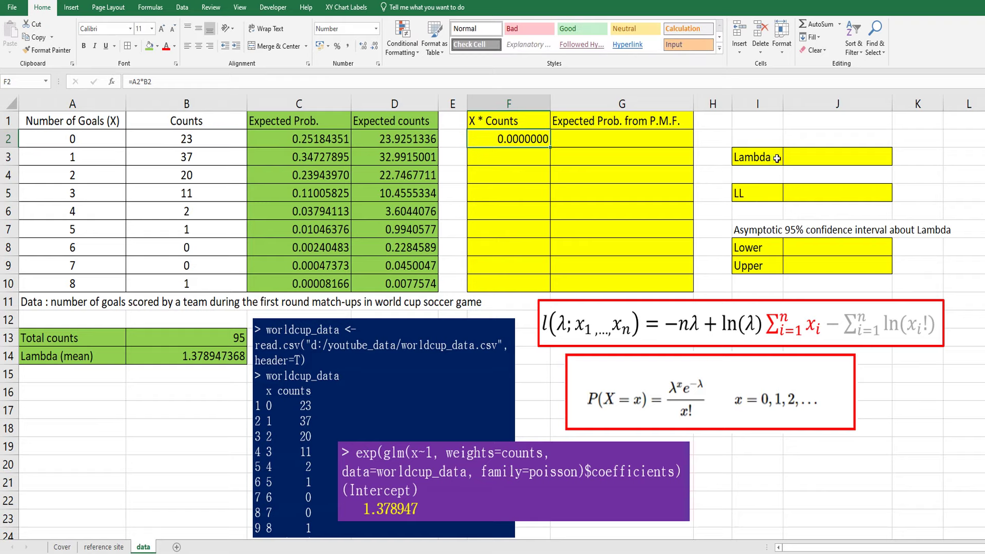
key("ctrl+c")
left_click(539, 285, "shift")
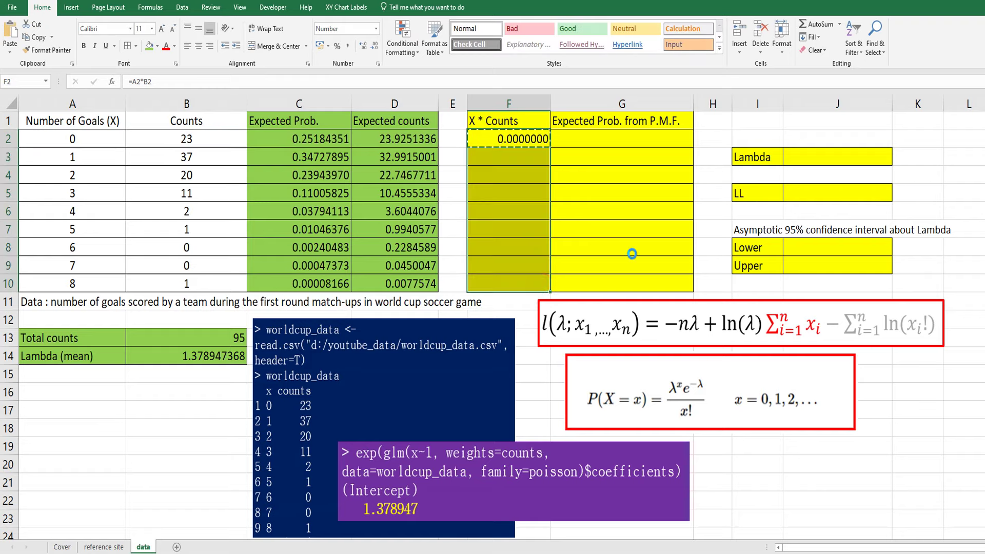
key("ctrl+v")
key("Escape")
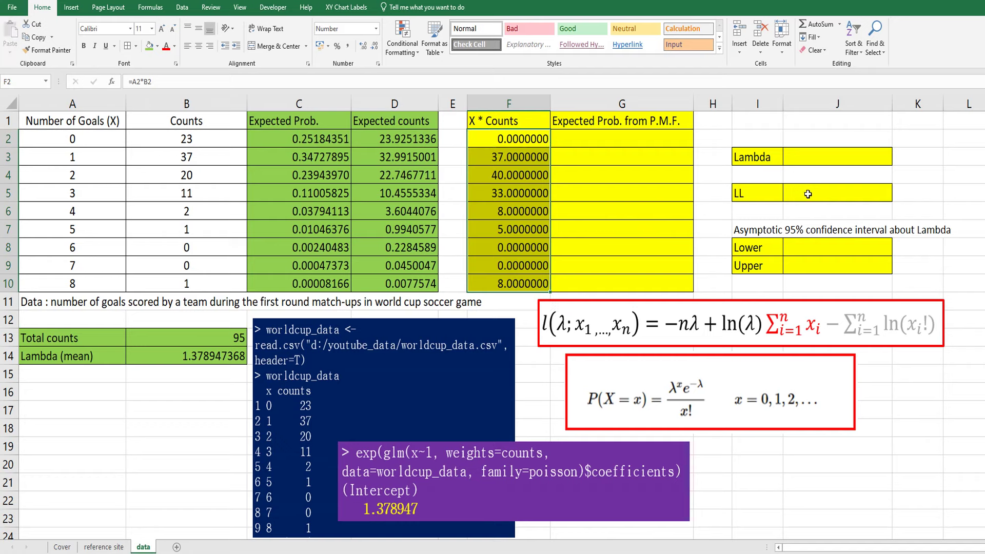
- Enter 0.1 as the starting value for Lambda in J3
left_click(811, 157)
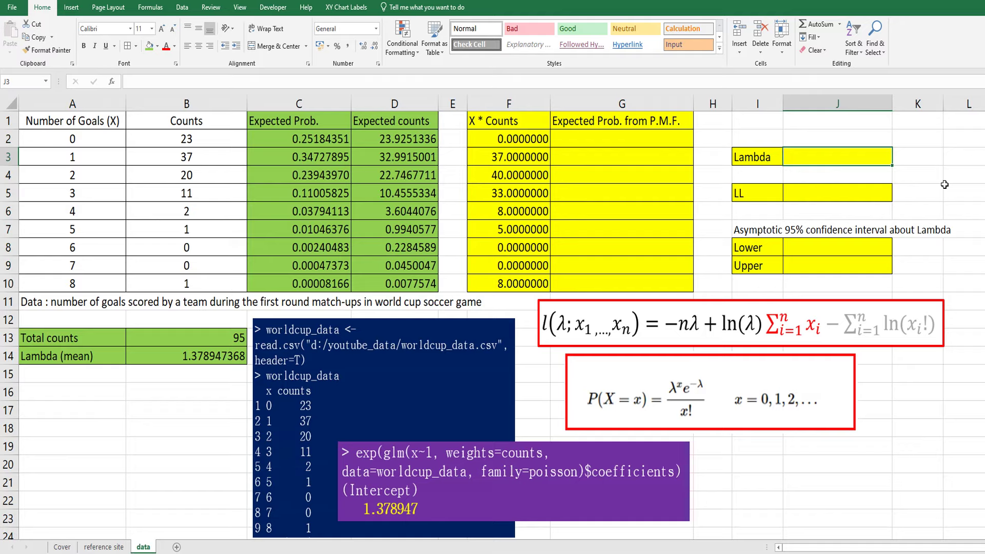
type("0.1")
key("Return")
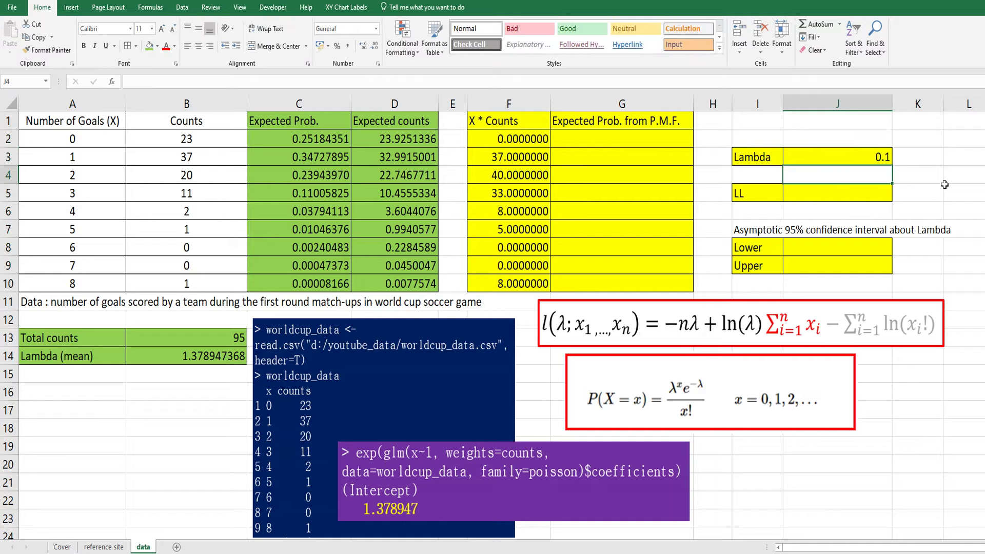
- Calculate the log-likelihood (LL) in J5 with the formula =-95*J3+LN(J3)*SUM(F2:F10)
left_click(862, 196)
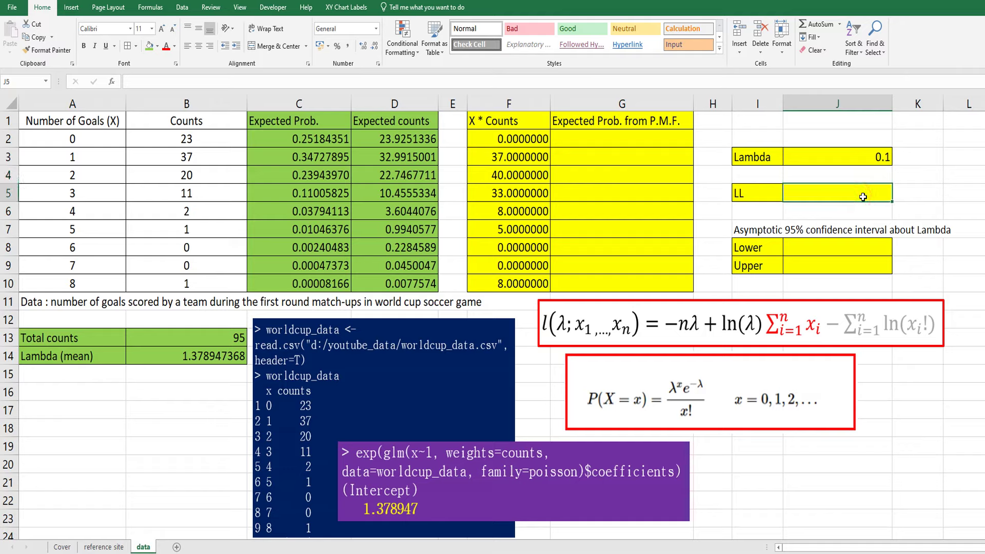
type("=")
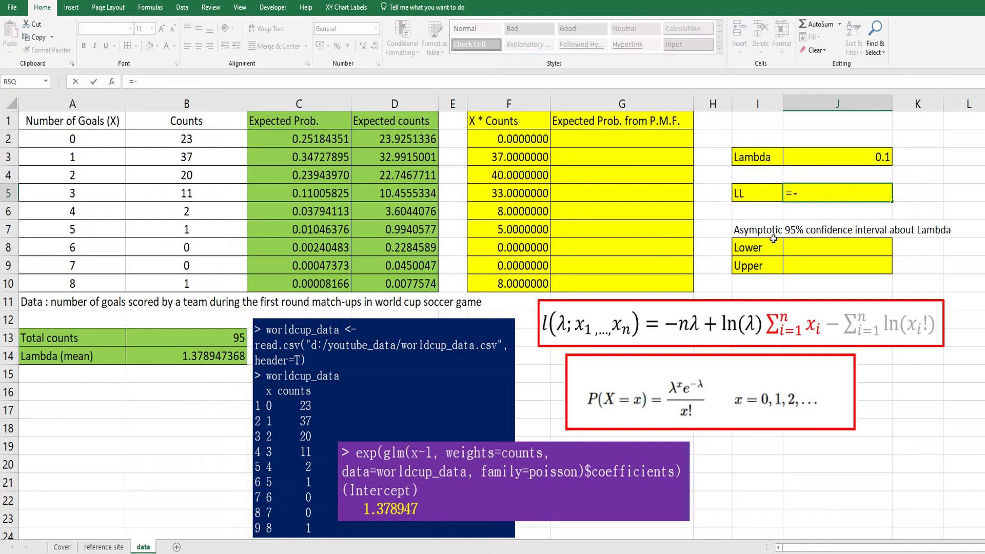
type("-95*")
left_click(831, 159)
type("+")
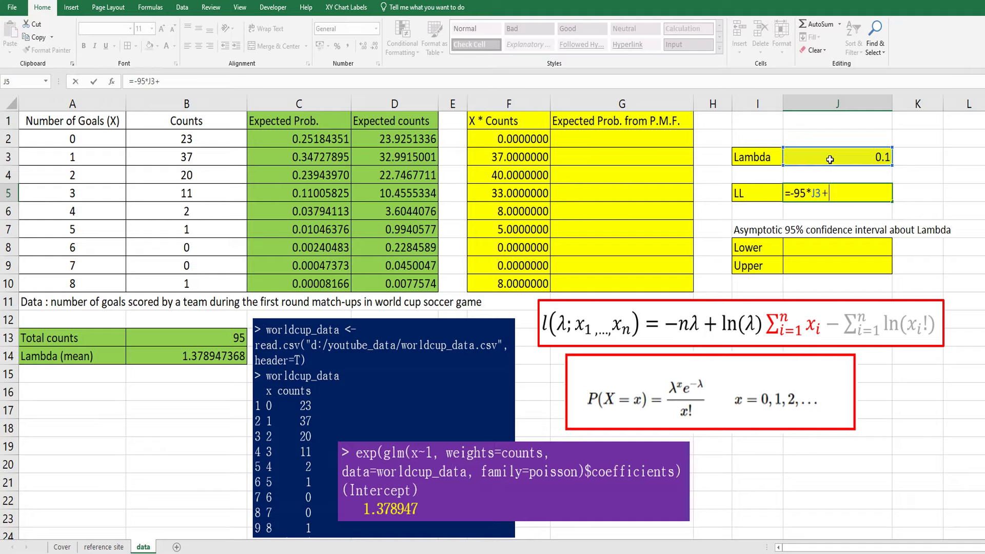
type("ln(")
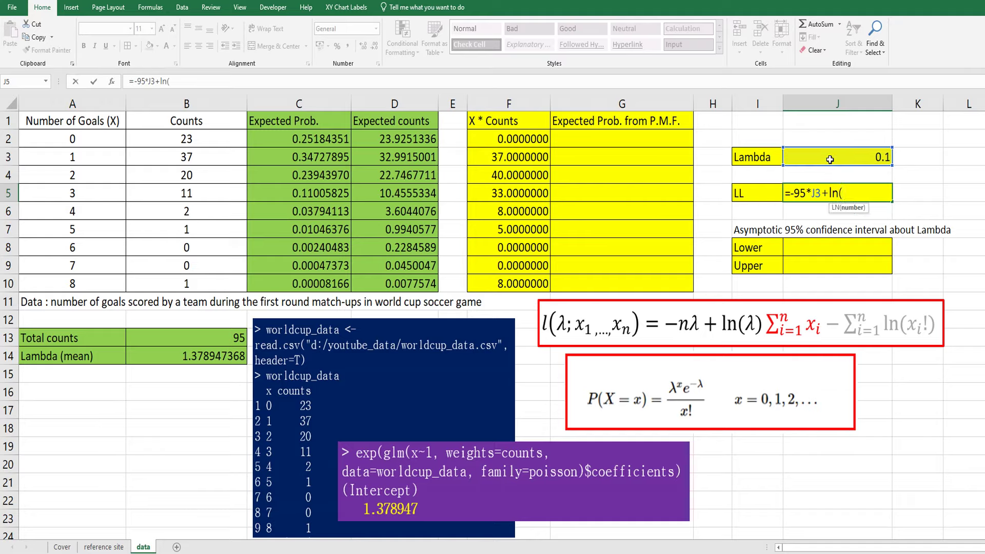
left_click(830, 160)
type(")")
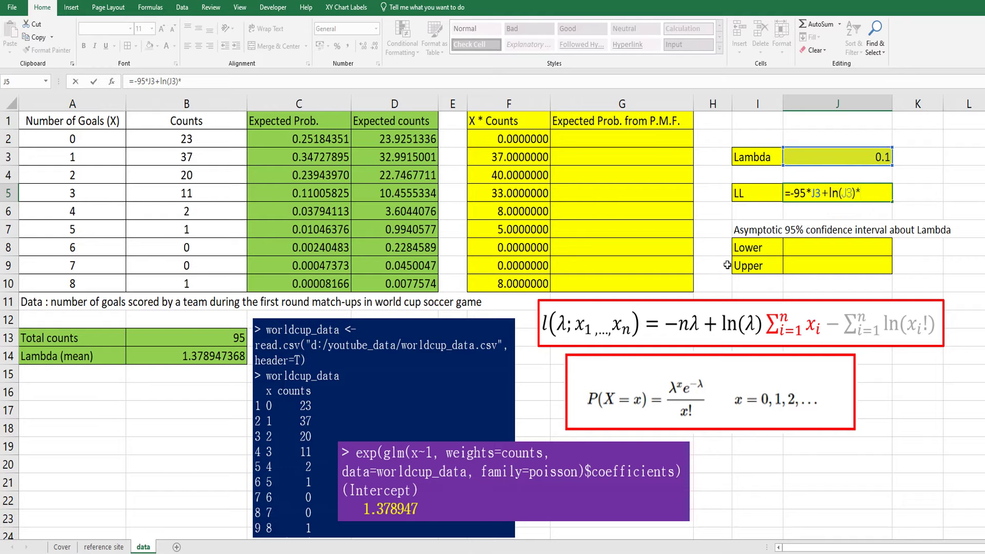
type("*su")
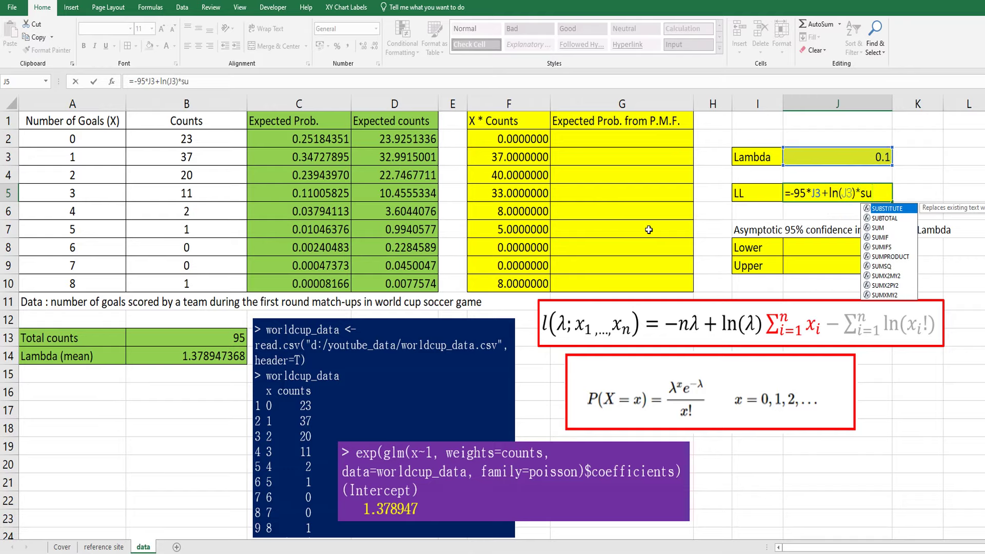
type("m(")
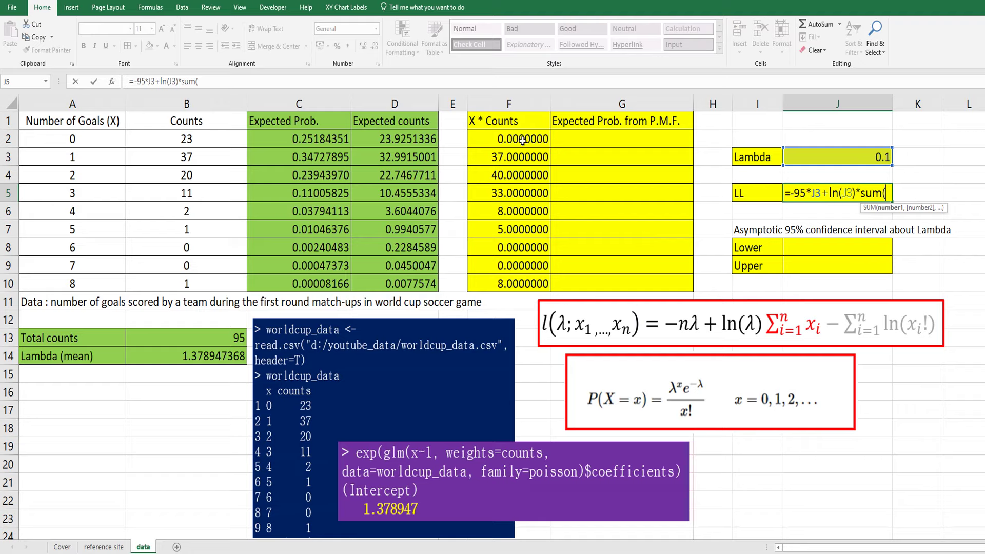
left_click_drag(522, 140, 521, 282)
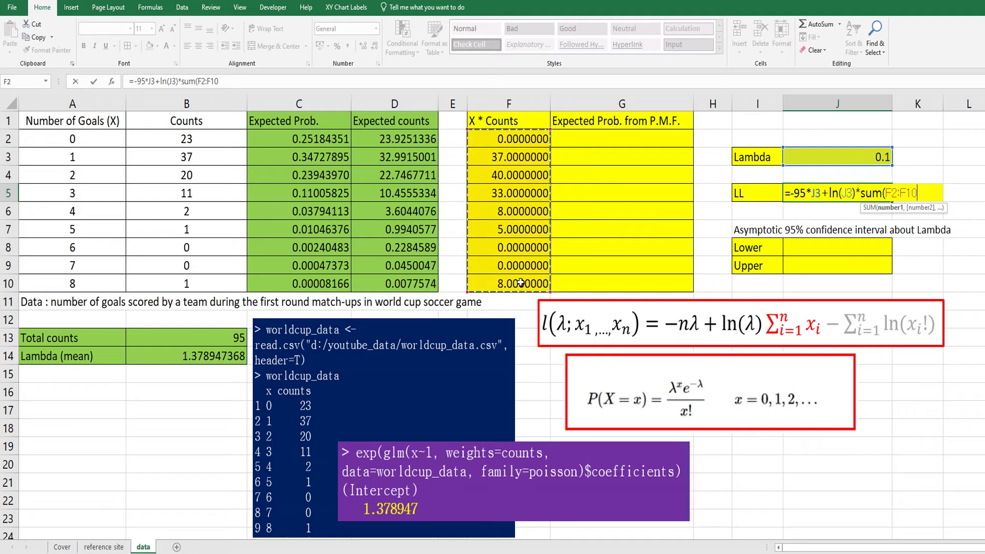
type(")")
key("ctrl+Return")
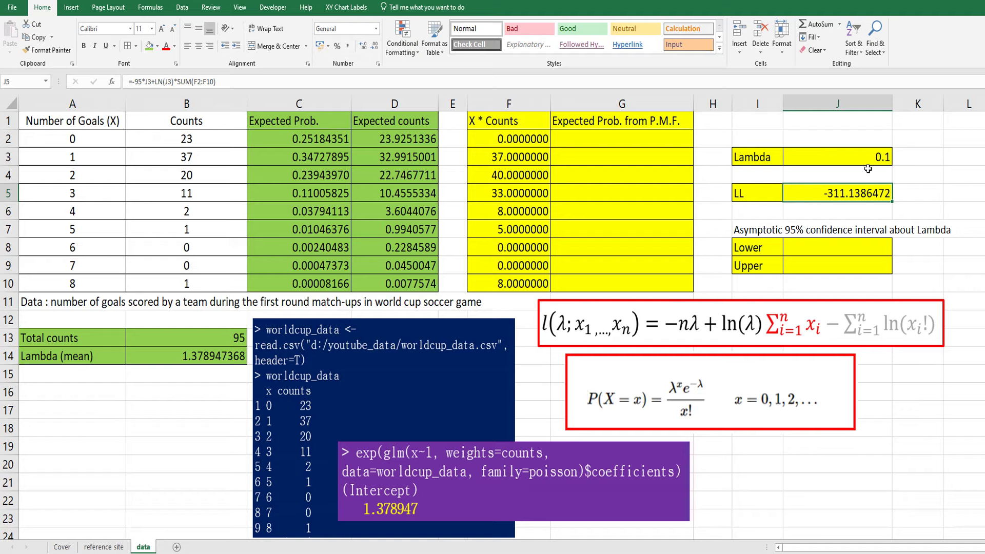
- Run Solver with GRG Nonlinear to maximize LL in J5 by changing J3, keep the solution, and compare Lambda with the mean in B14
left_click(183, 8)
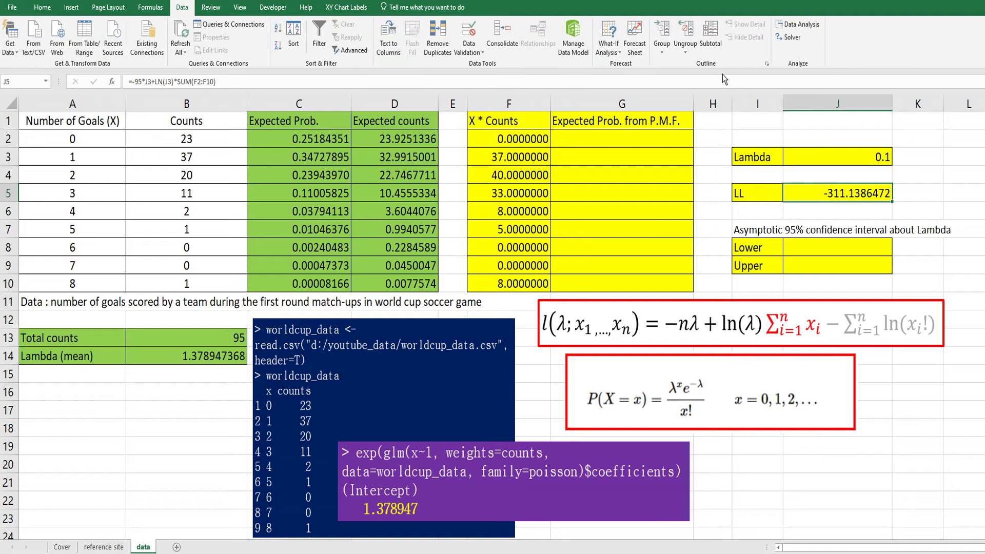
left_click(793, 38)
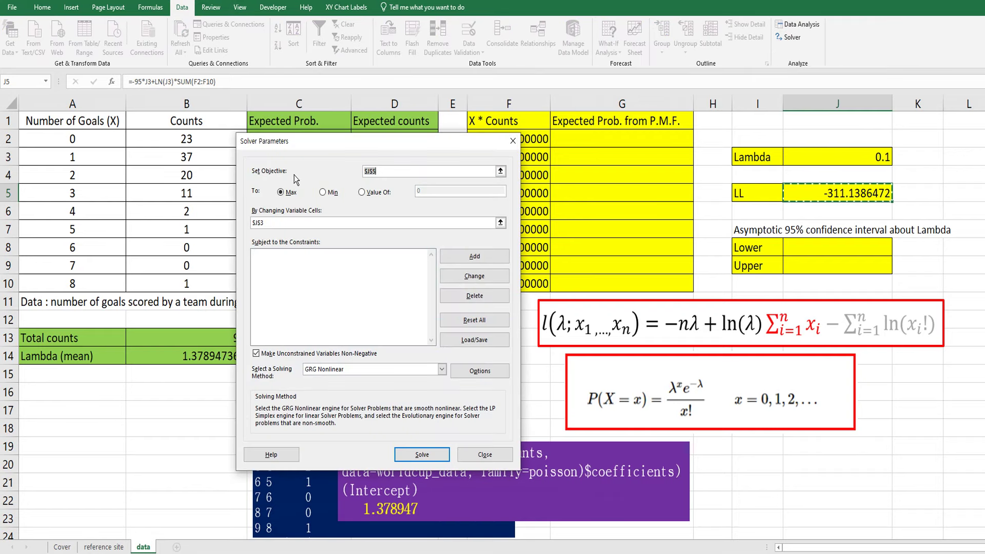
left_click(500, 171)
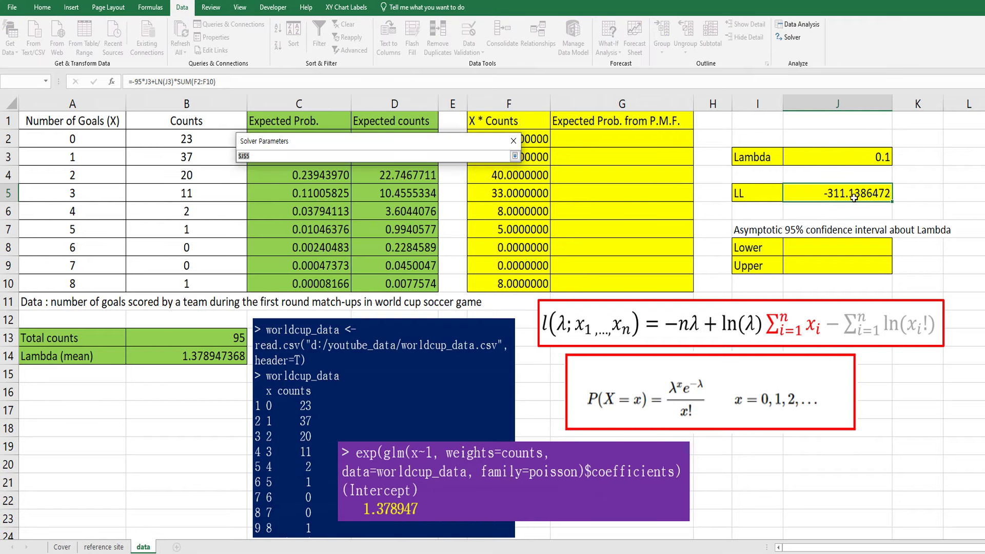
left_click(515, 157)
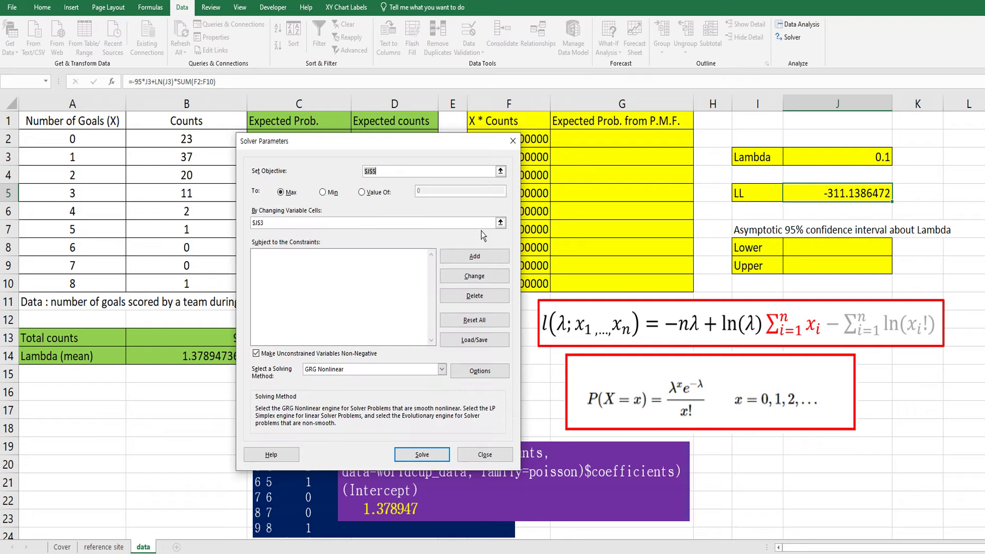
left_click(423, 455)
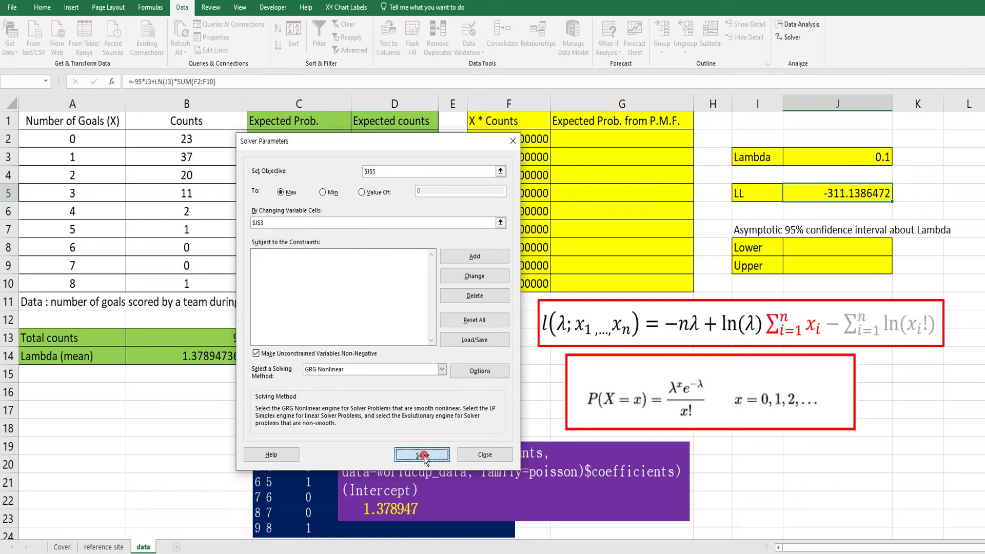
left_click(528, 303)
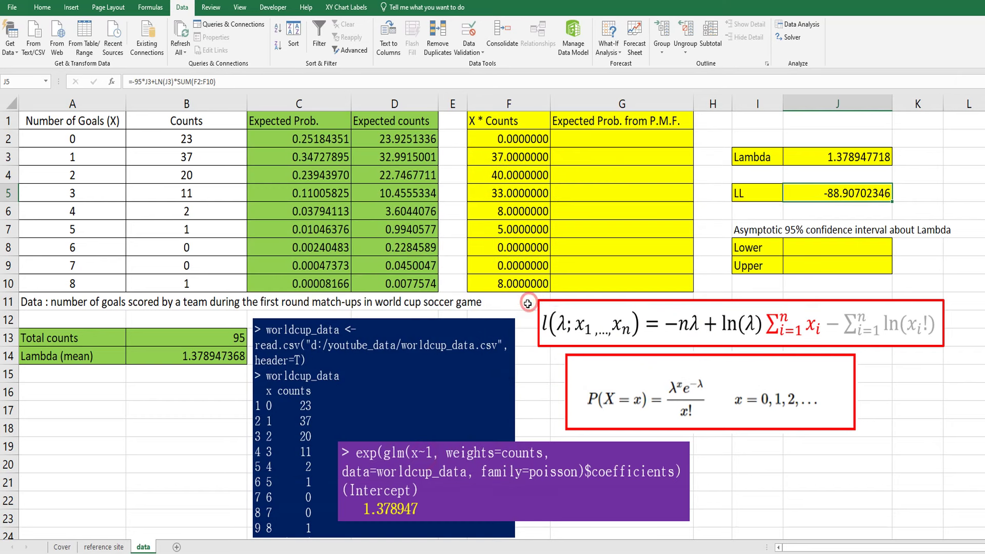
left_click(847, 159)
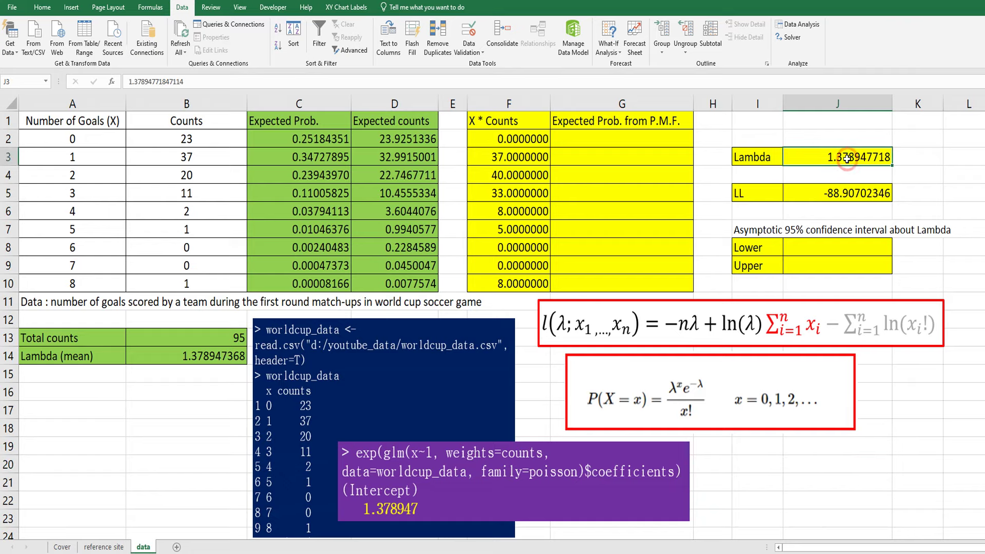
left_click(208, 356)
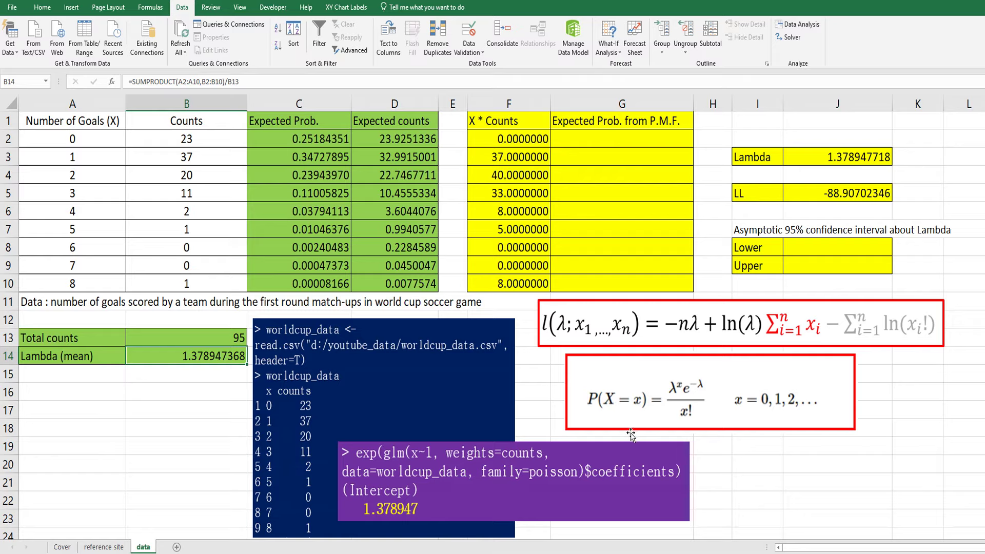
- Calculate the expected probability from the P.M.F. in G2 with the formula =$J$3^A2*EXP(-J3)/FACT(A2)
left_click(607, 144)
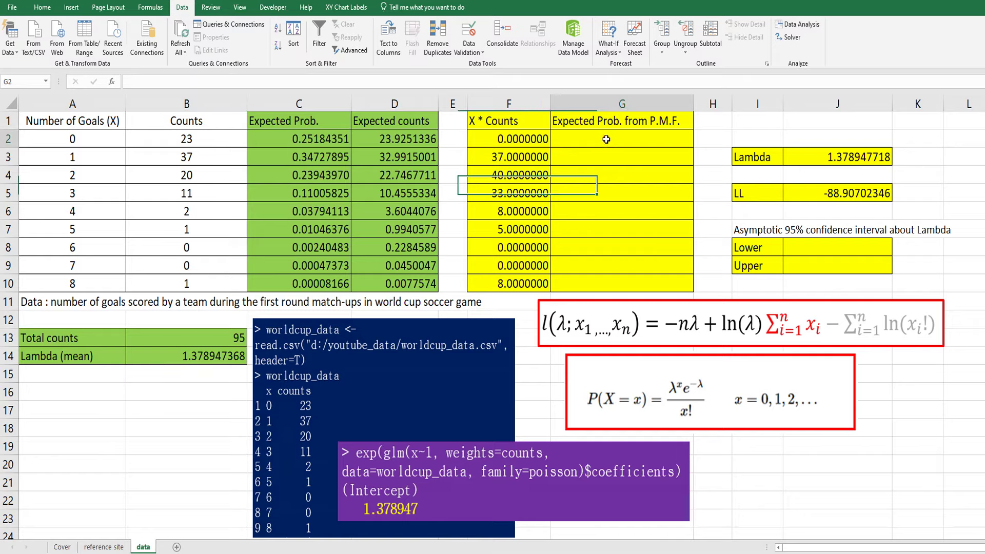
type("=")
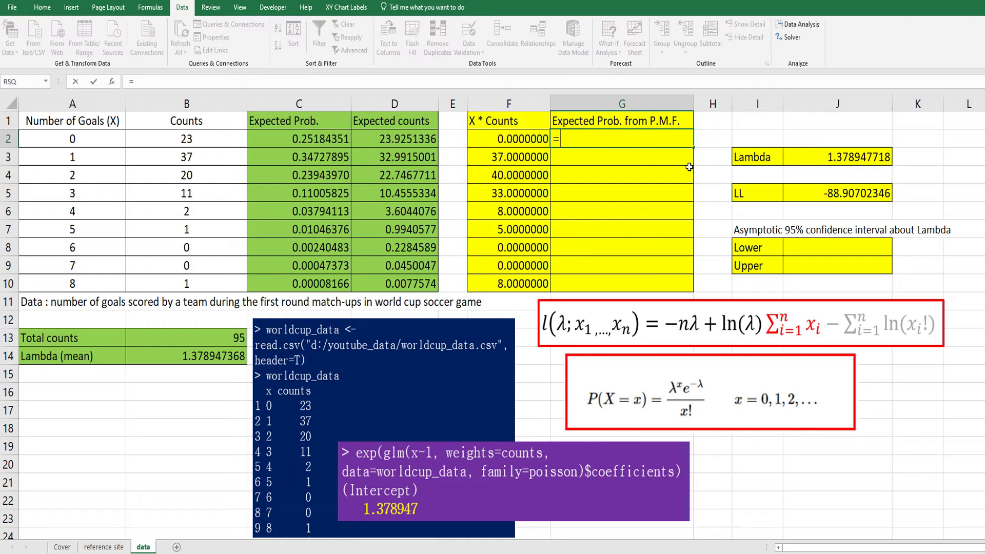
left_click(798, 153)
key("F4")
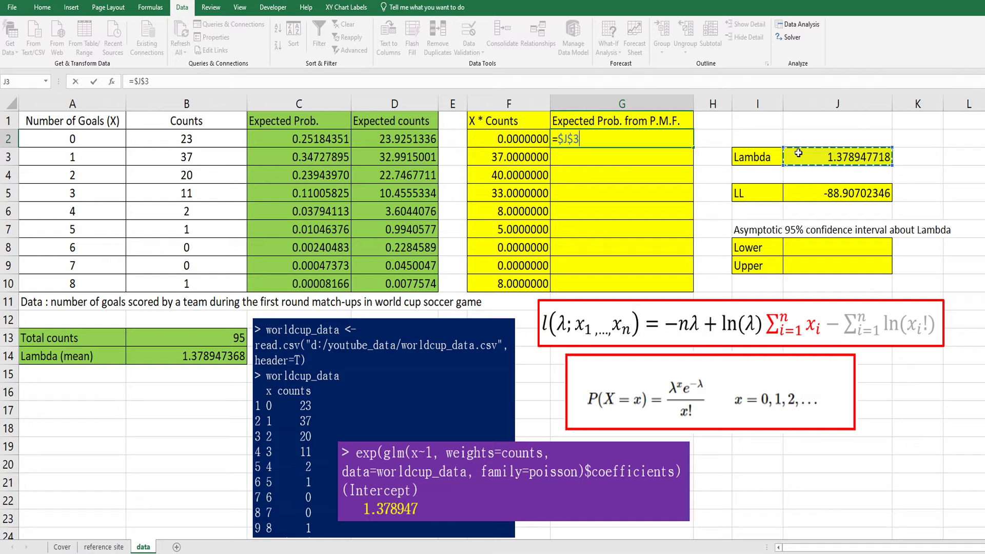
type("^")
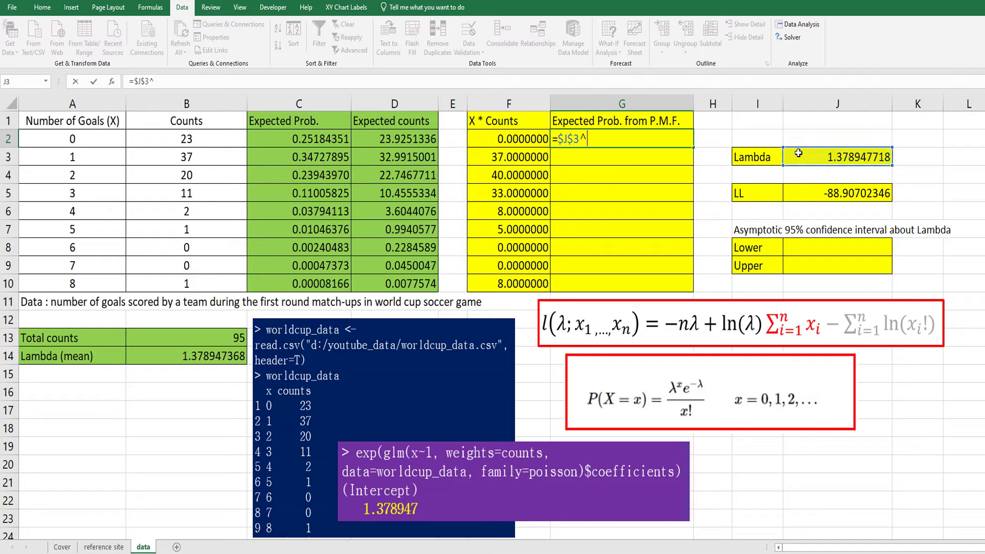
left_click(87, 138)
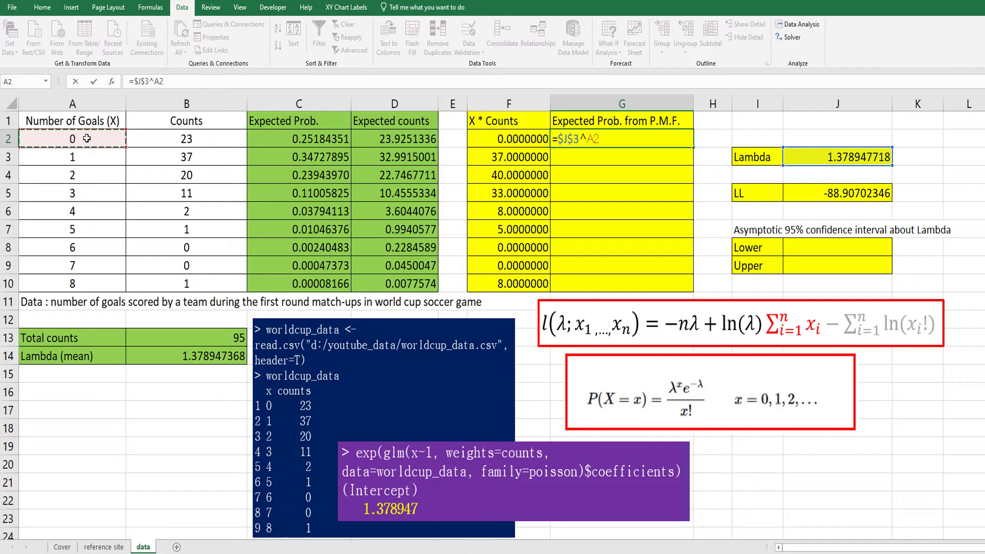
type("*exp")
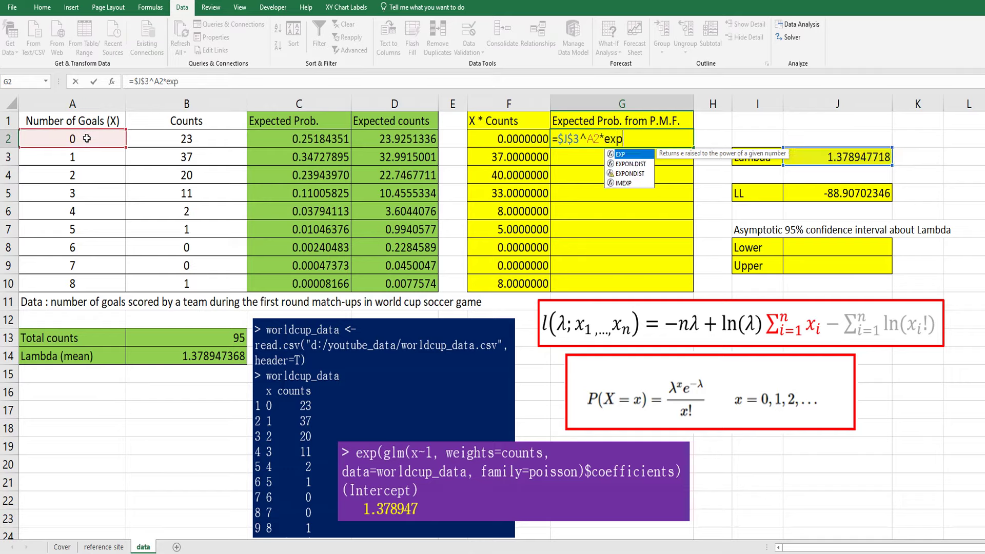
type("(-")
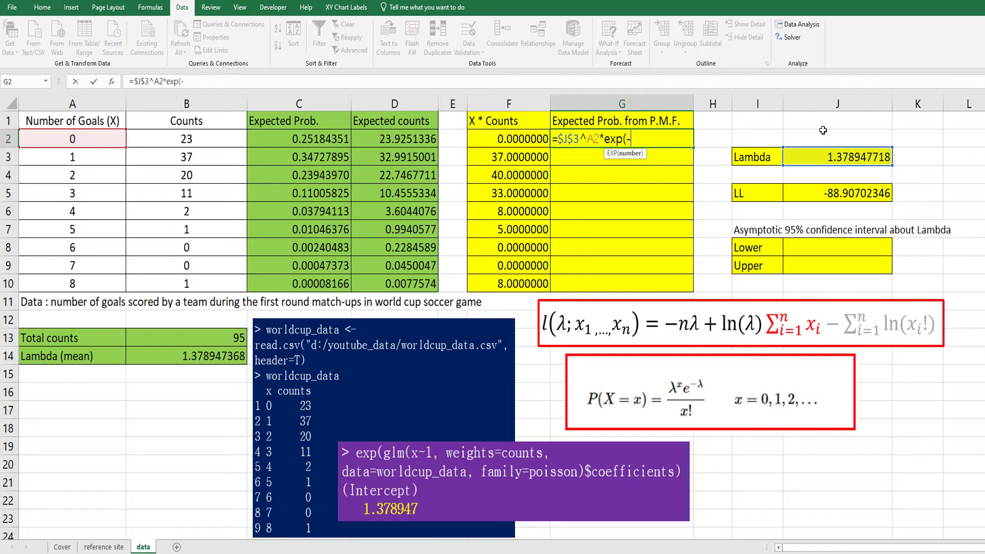
left_click(846, 156)
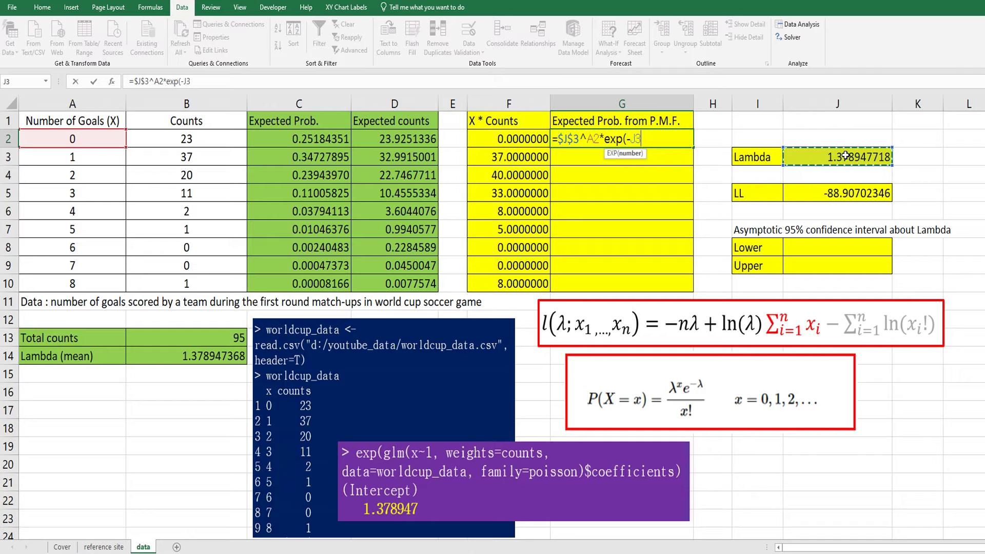
type(")")
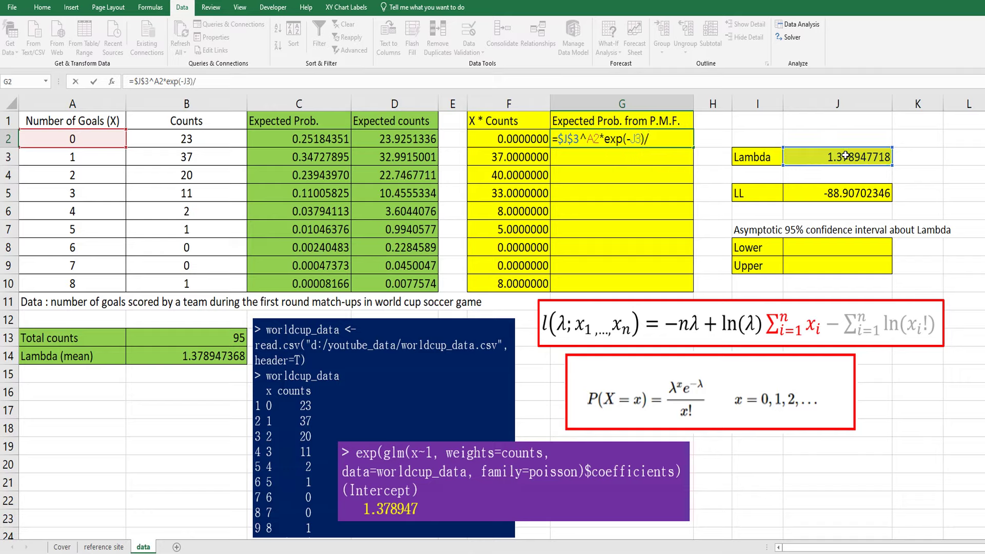
type("/fact")
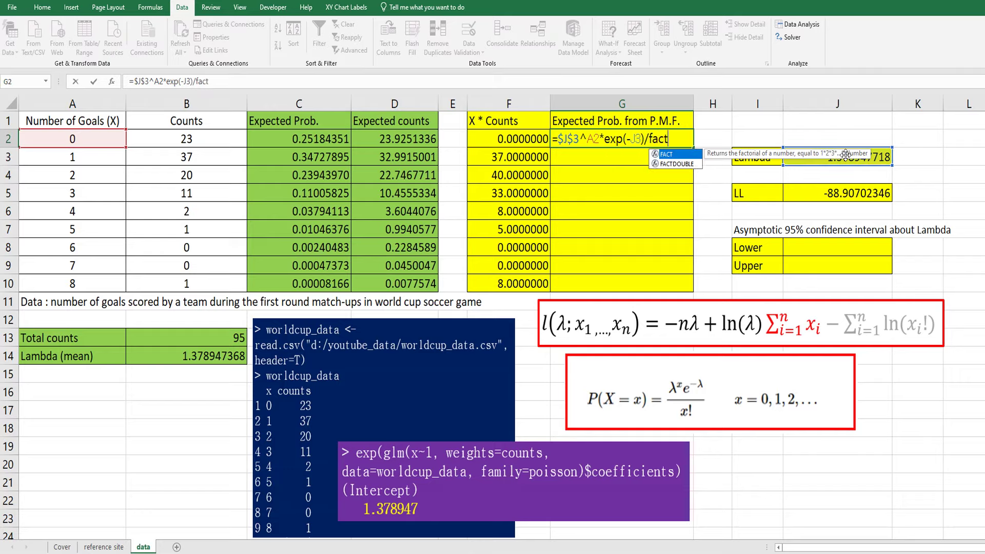
type("(")
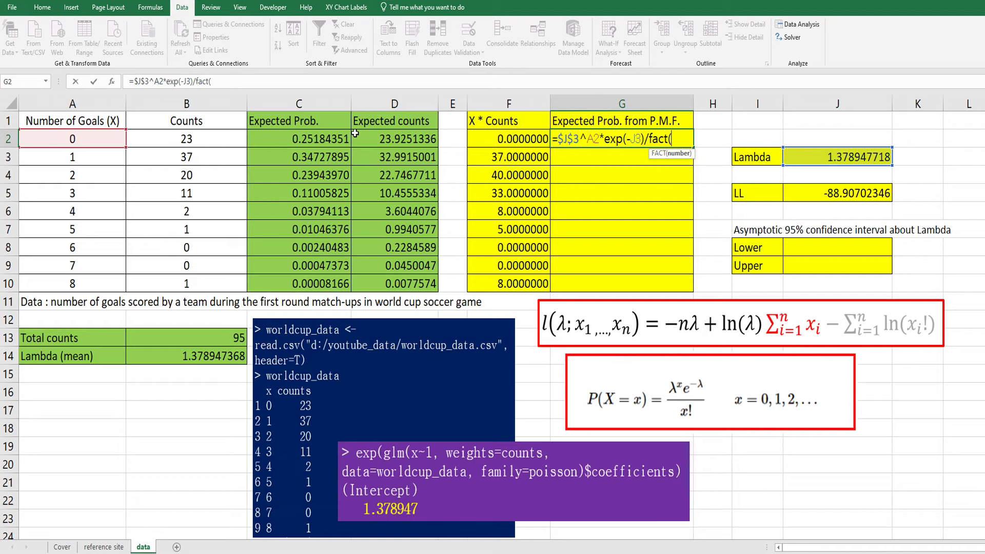
left_click(91, 140)
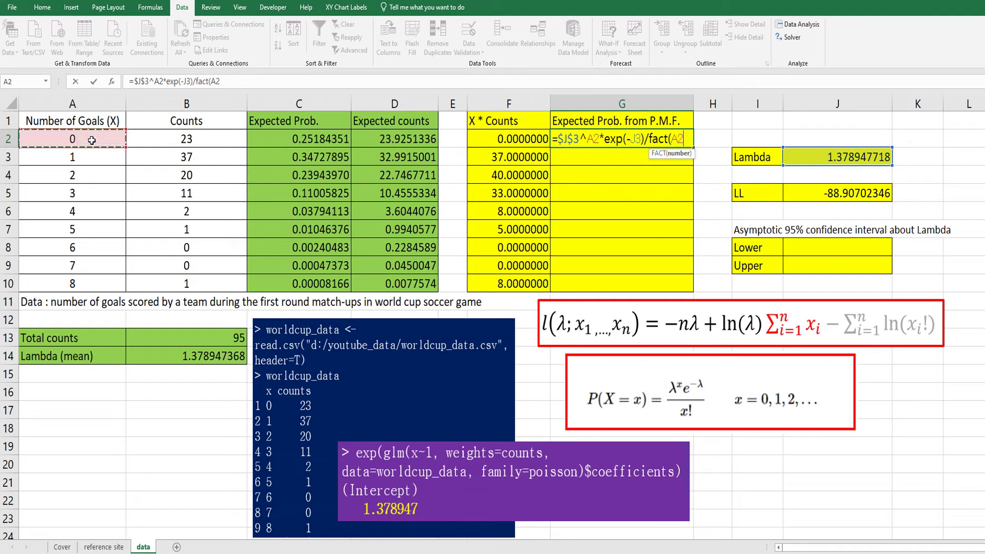
type(")")
key("ctrl+Return")
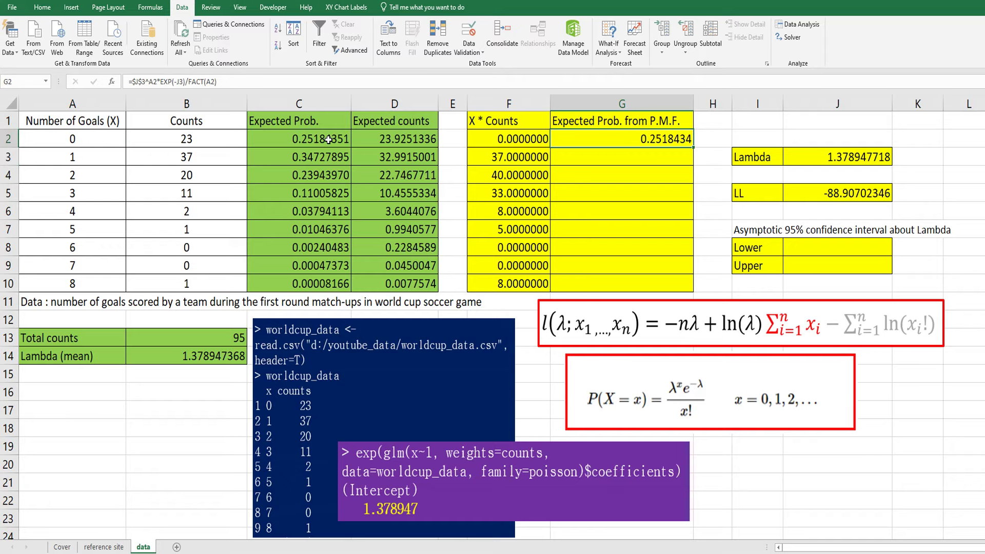
- Compare G2 with the expected probability in C2, and copy the G2 formula down the column through G10
left_click(295, 142)
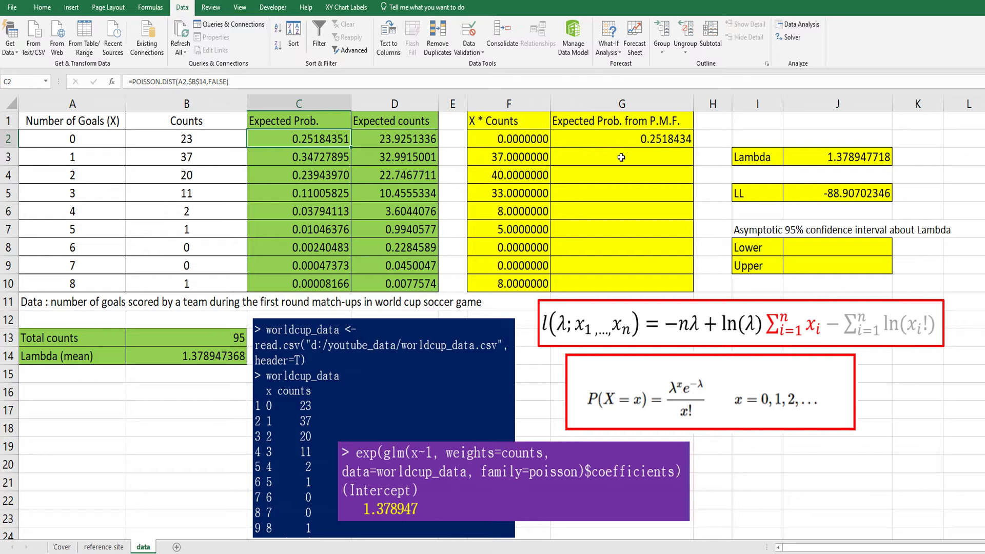
left_click(624, 141)
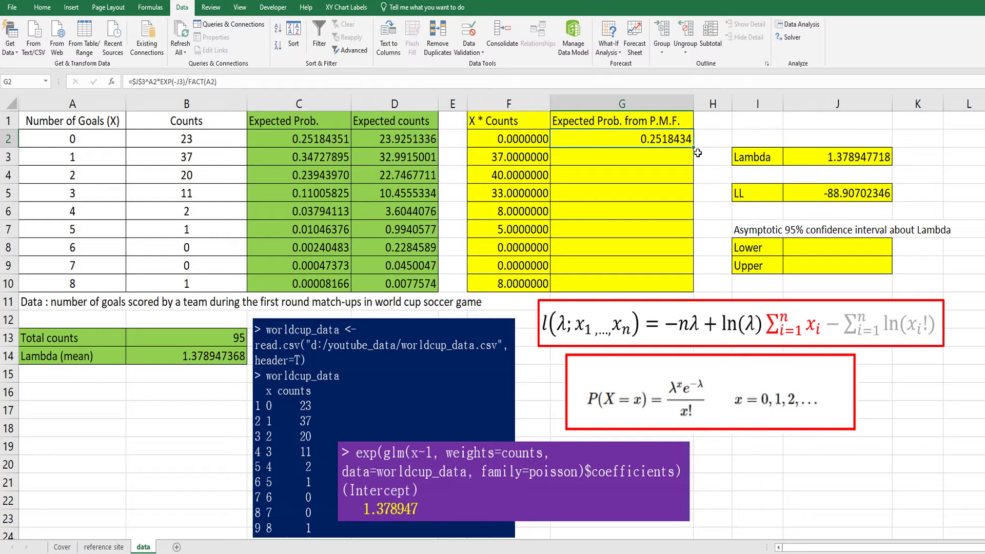
left_click_drag(695, 148, 691, 289)
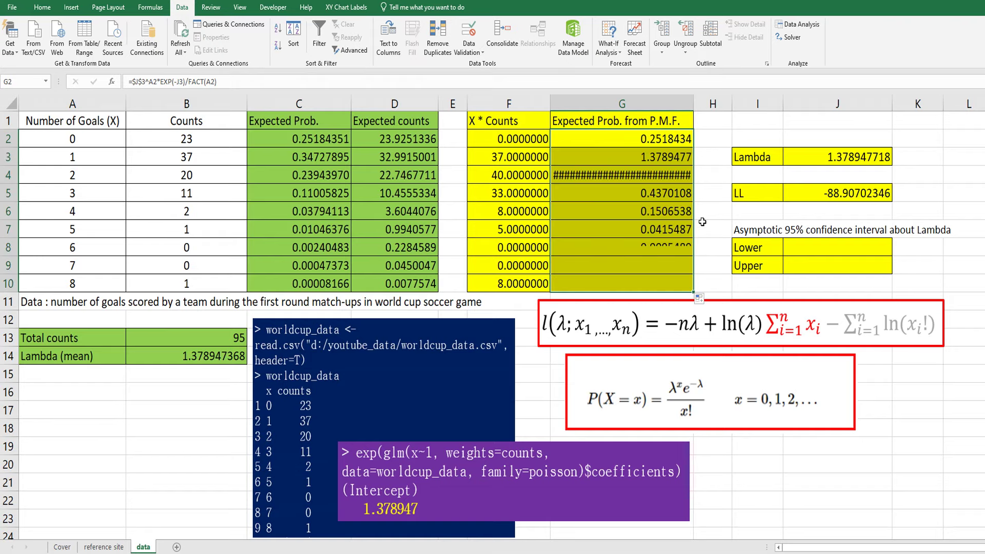
- Make the Lambda reference inside EXP absolute ($J$3) in G2 and copy the corrected formula down through G10
left_click(663, 142)
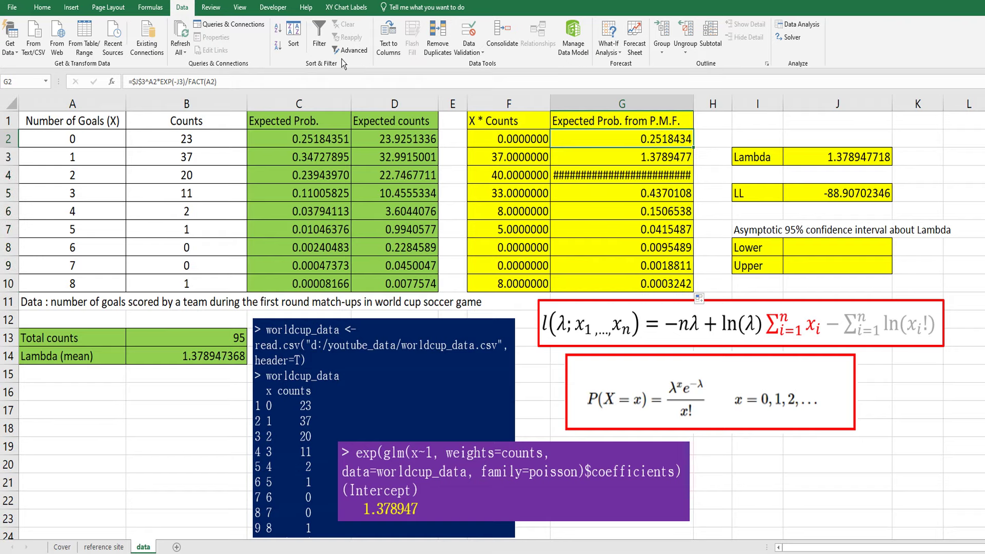
left_click(212, 88)
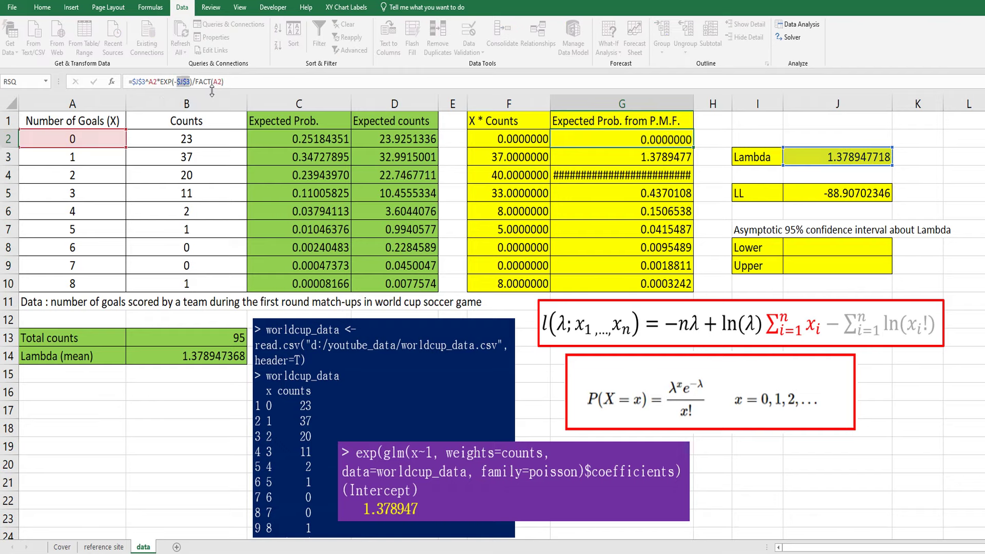
key("Return")
left_click(641, 142)
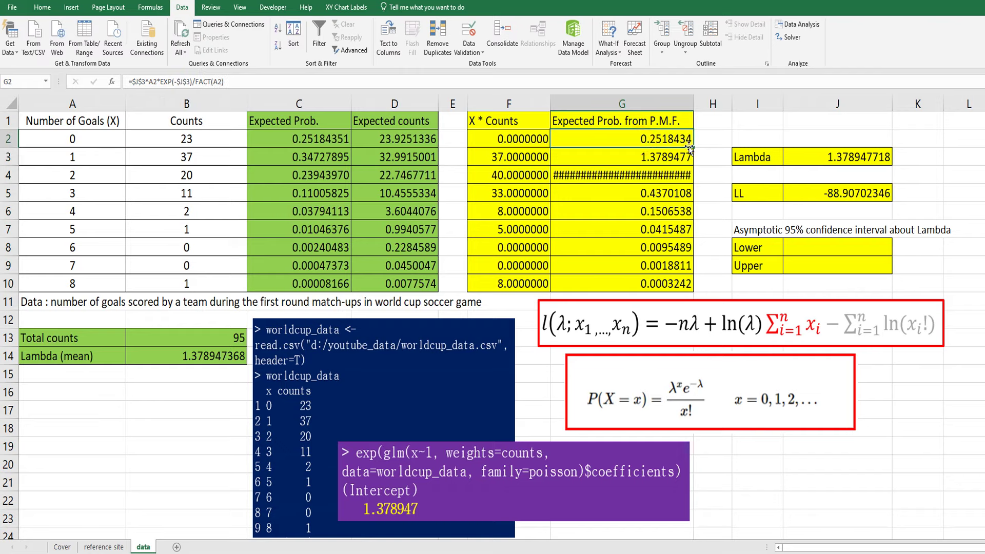
double_click(694, 147)
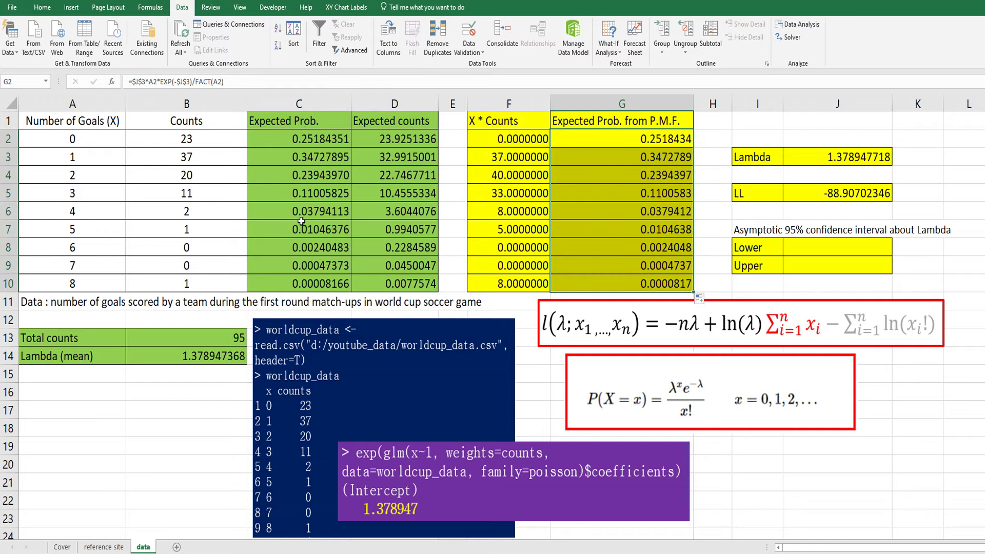
left_click(518, 235)
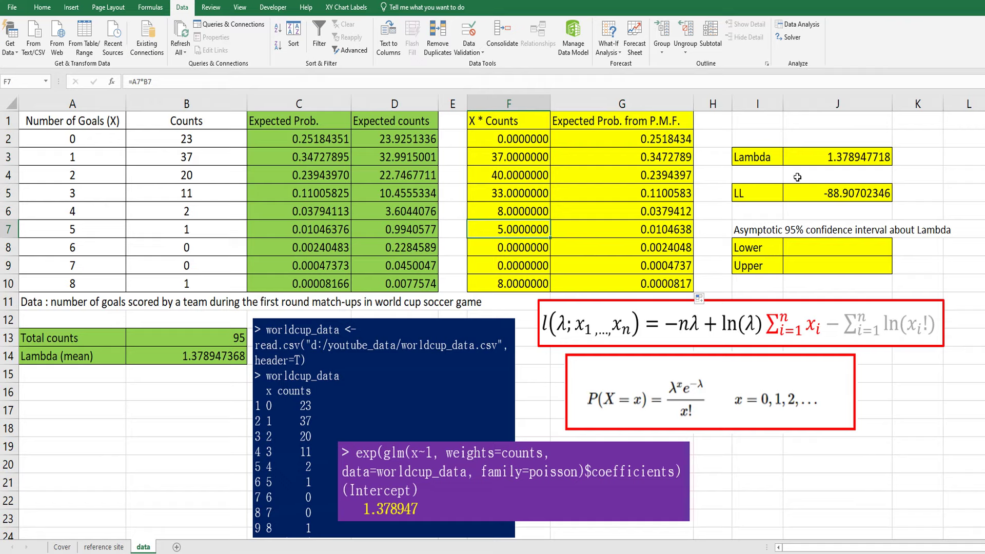
- Calculate the lower 95% confidence limit of Lambda in J8 with the formula =J3-NORM.S.INV(0.975)*SQRT(J3/95)
left_click(808, 250)
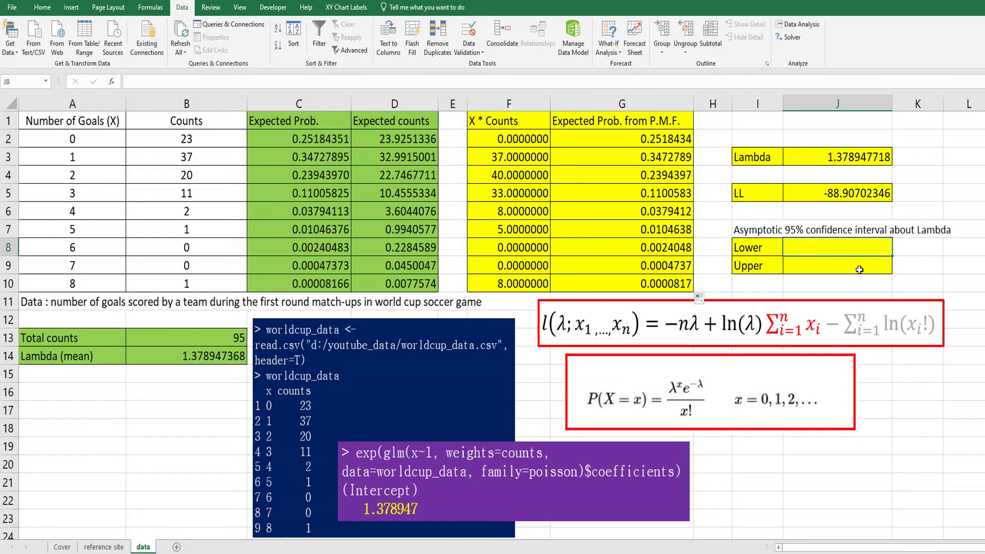
type("=")
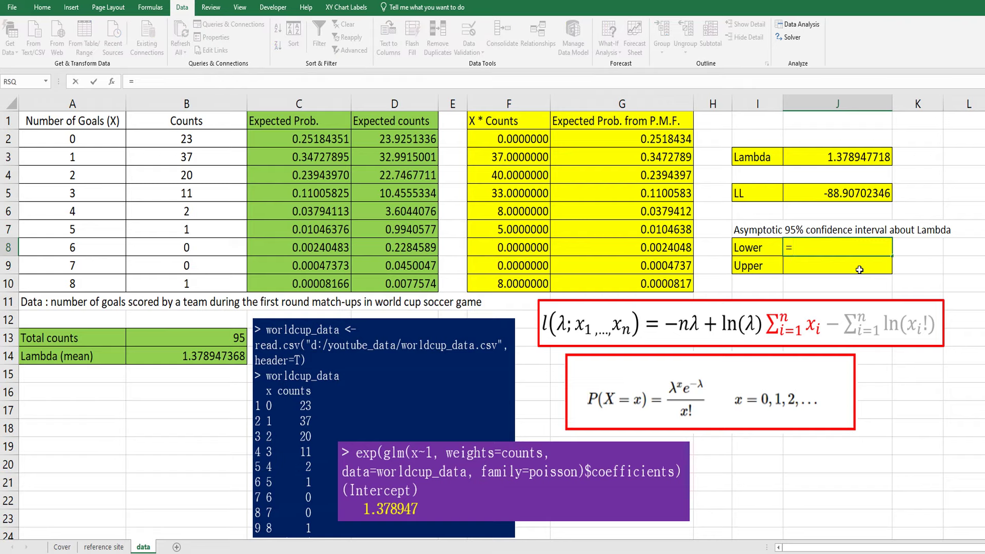
left_click(865, 158)
type("-")
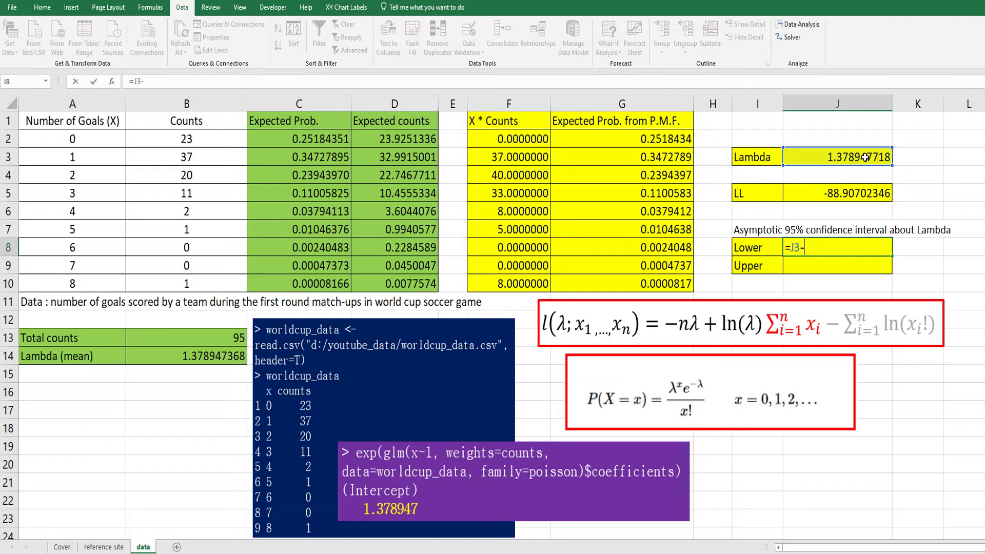
type("nor")
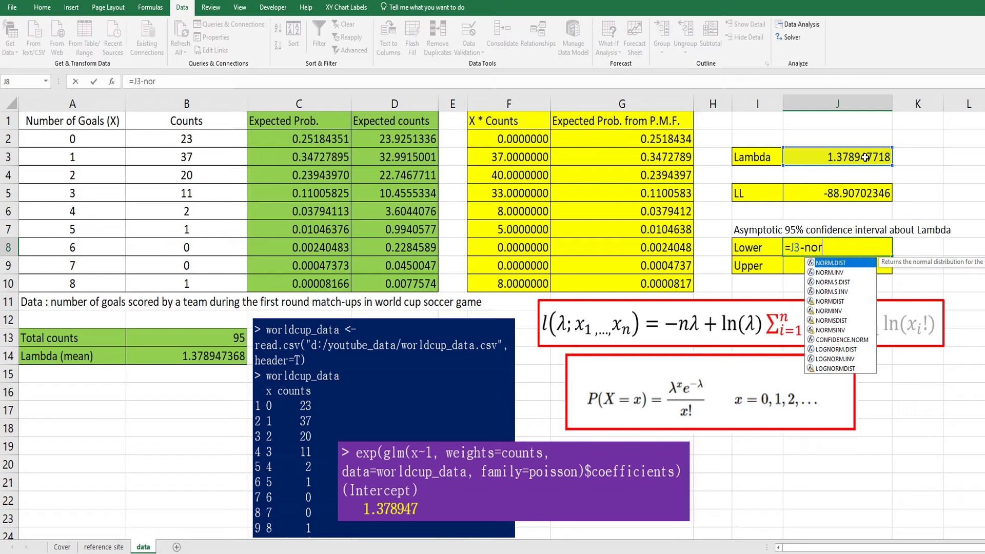
type("m.s.i")
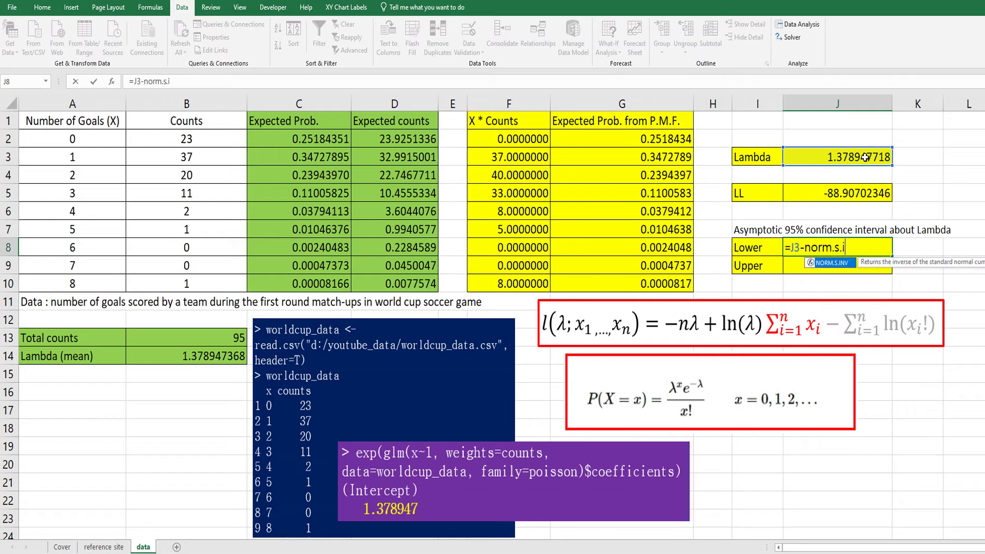
type("nv(")
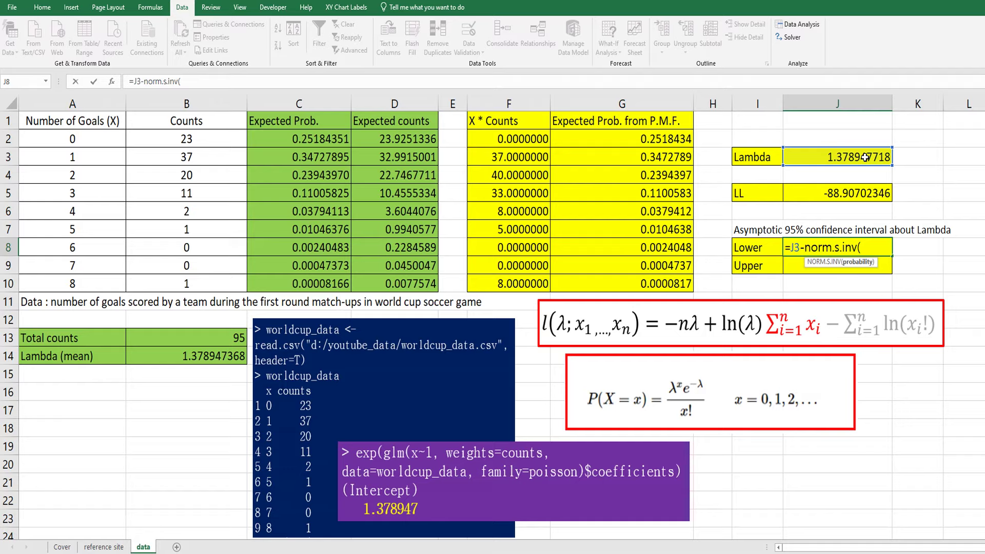
type("0.975)")
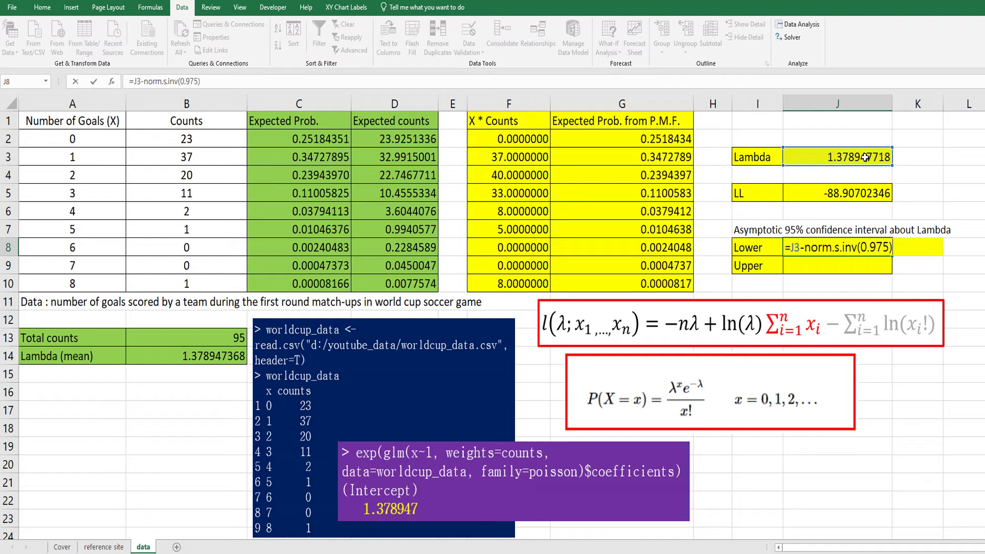
type("*sqr")
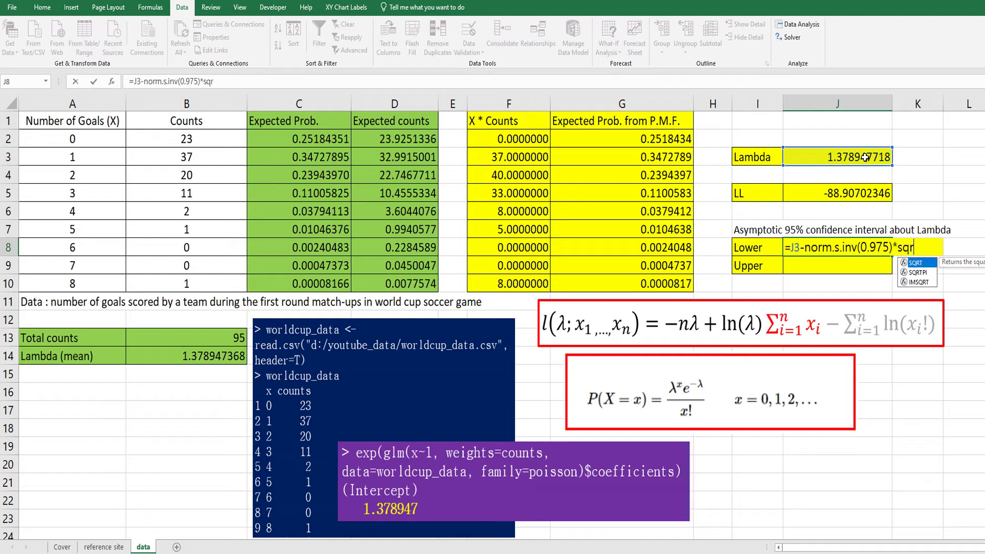
type("t(")
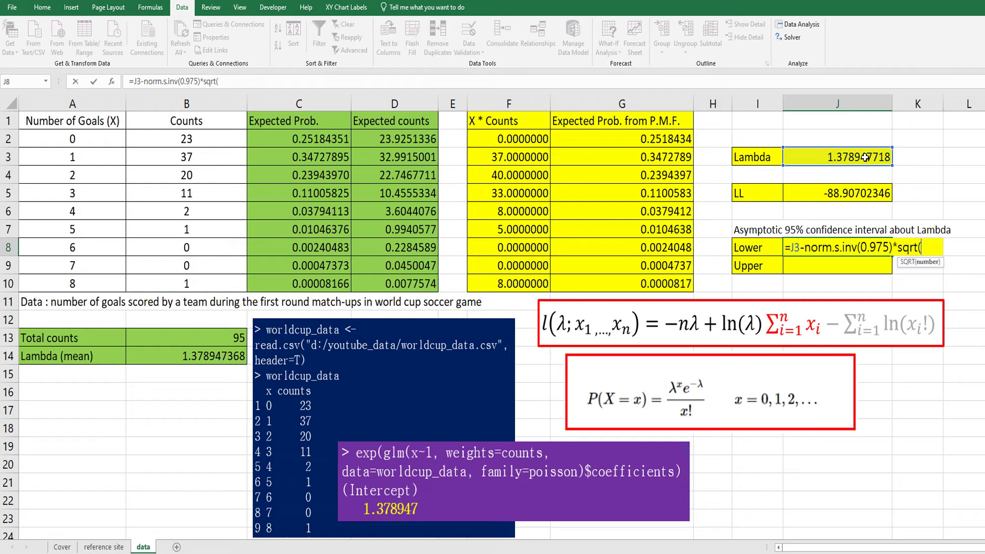
left_click(823, 159)
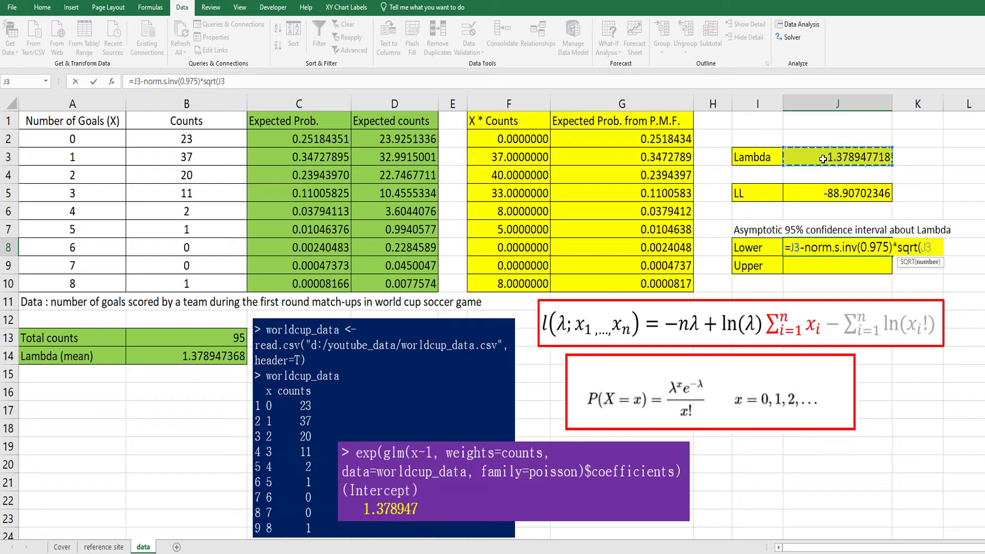
type("/")
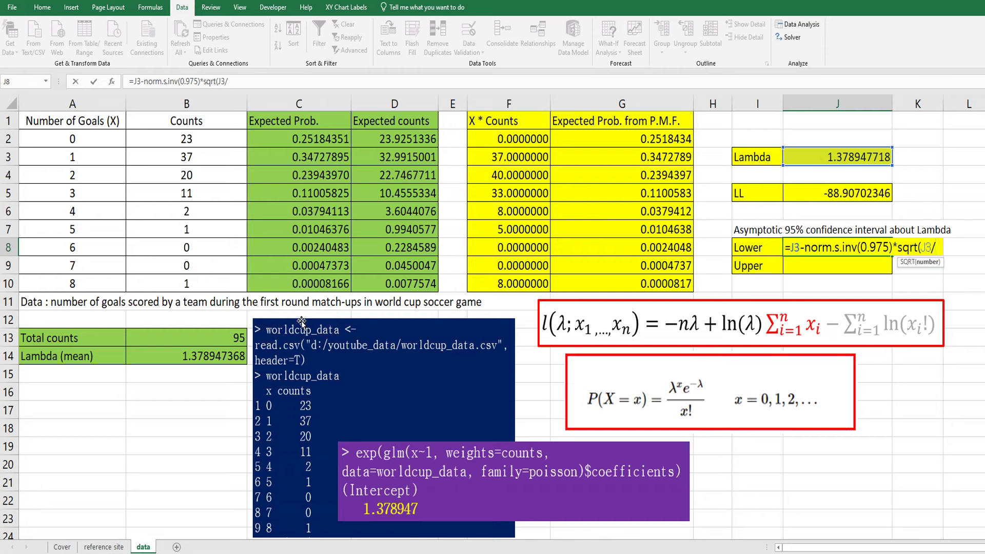
type("95")
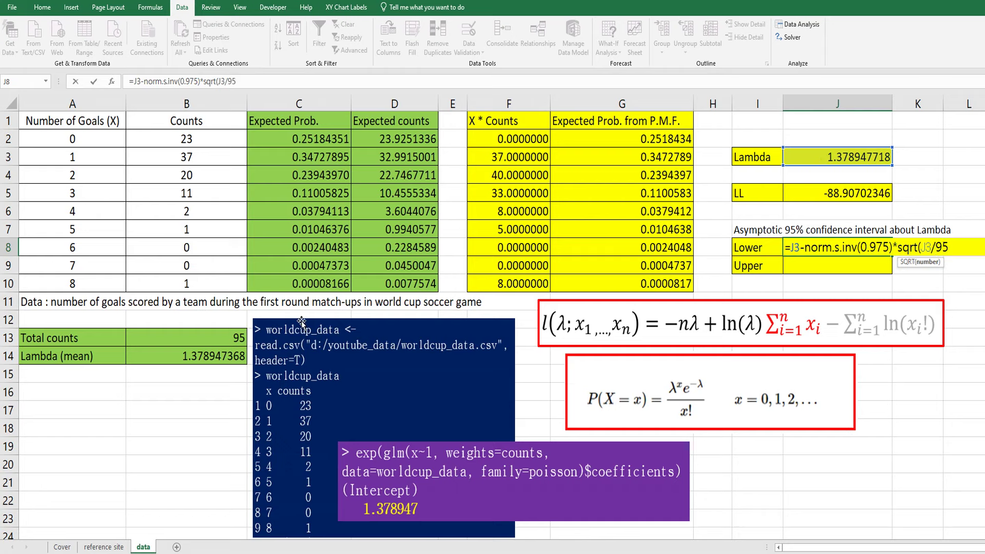
type(")")
key("ctrl+Return")
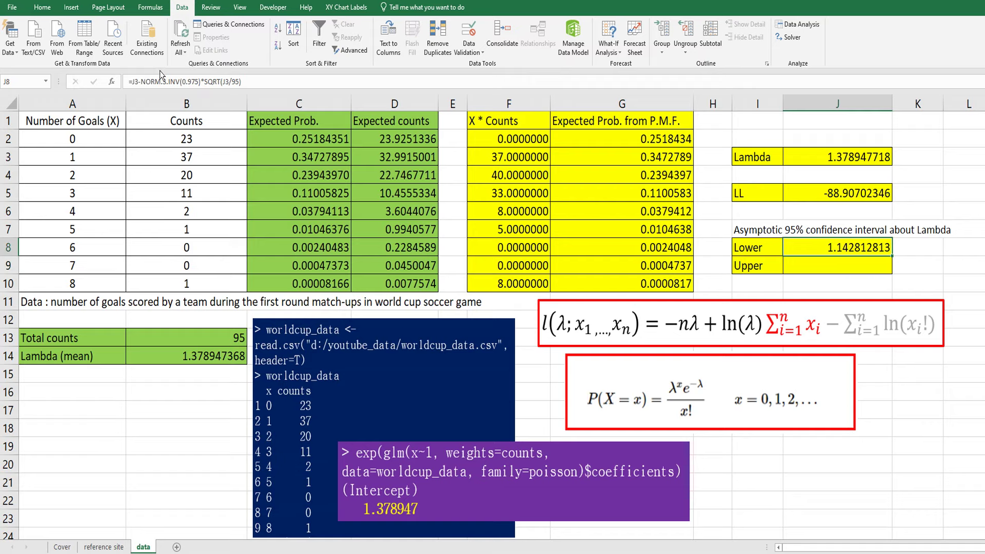
- Make the Lambda reference inside SQRT absolute ($J$3) in the lower confidence limit formula in J8
left_click(227, 82)
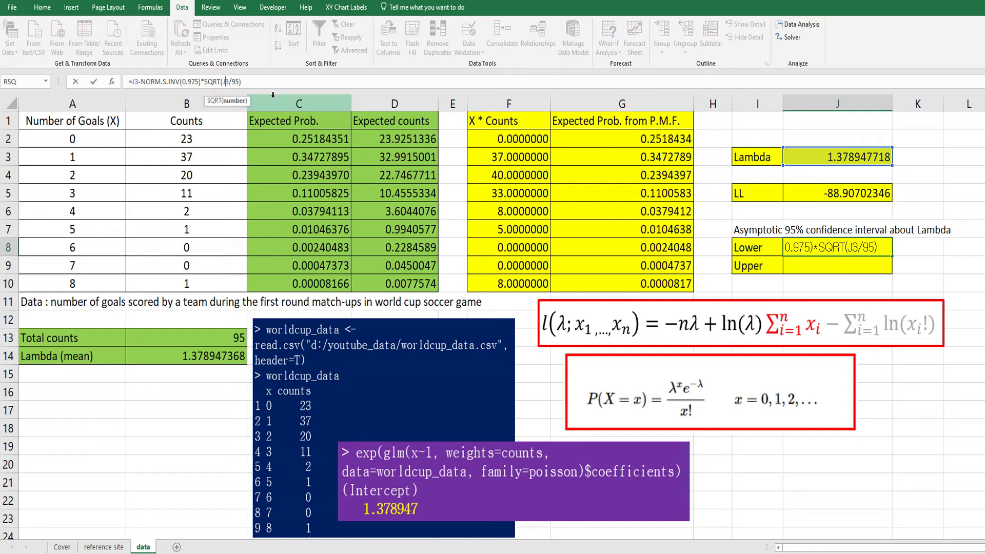
key("F4")
key("ctrl+Return")
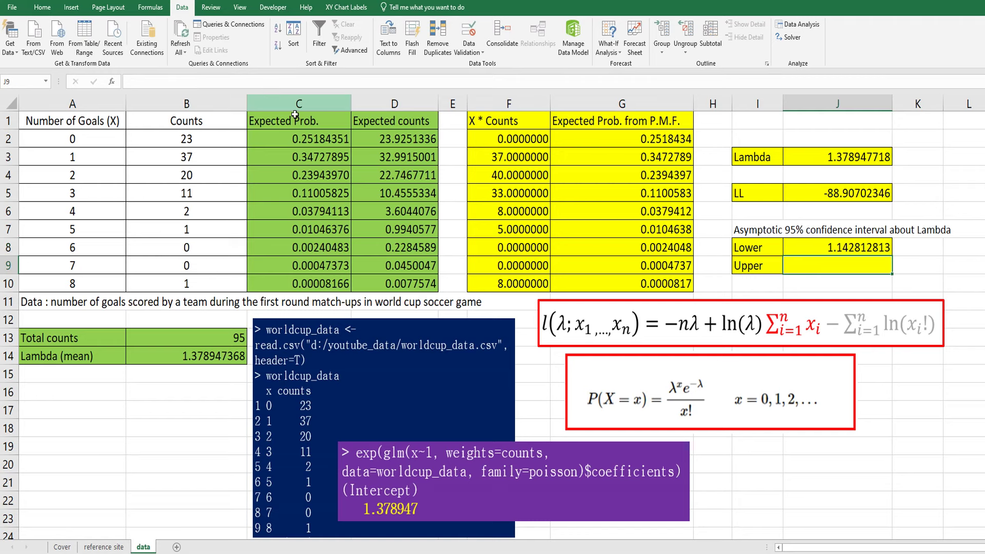
- Copy the lower limit's formula text from J8 into the Upper cell J9 as =J3-NORM.S.INV(0.975)*SQRT($J$3/95)
left_click_drag(283, 80, 134, 83)
key("ctrl+c")
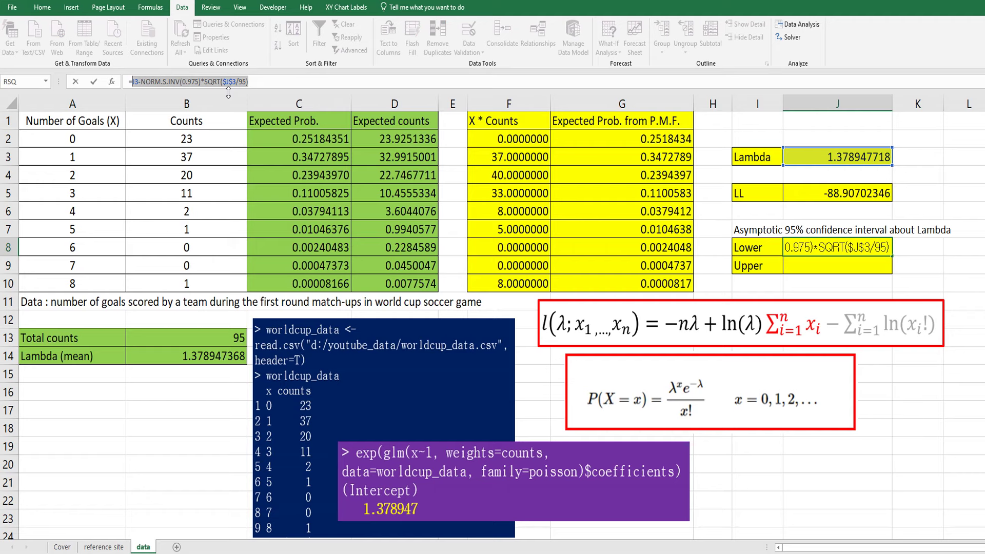
key("Escape")
left_click(815, 269)
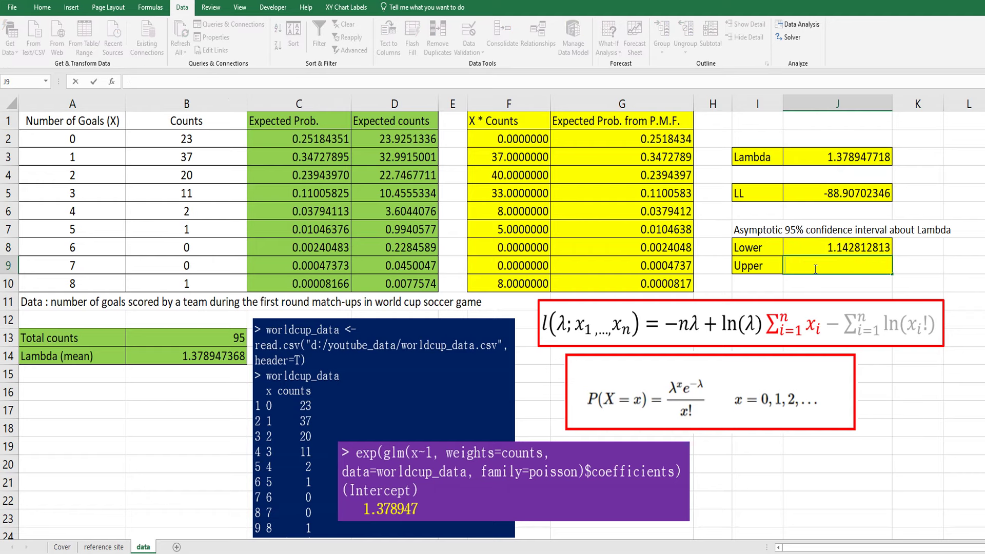
type("=")
key("ctrl+v")
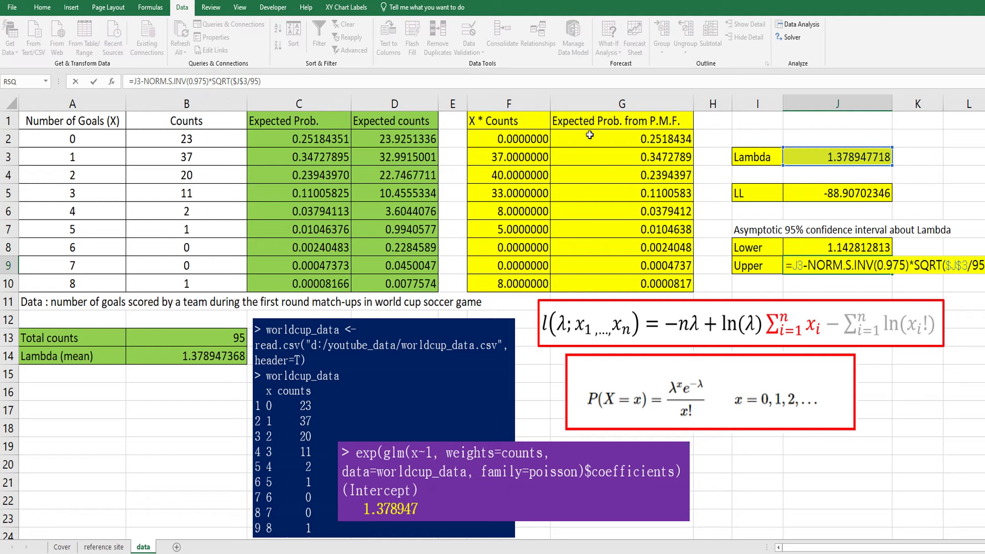
- Change the minus sign after J3 to a plus in J9, giving =J3+NORM.S.INV(0.975)*SQRT($J$3/95), and check the entered formula
left_click(144, 79)
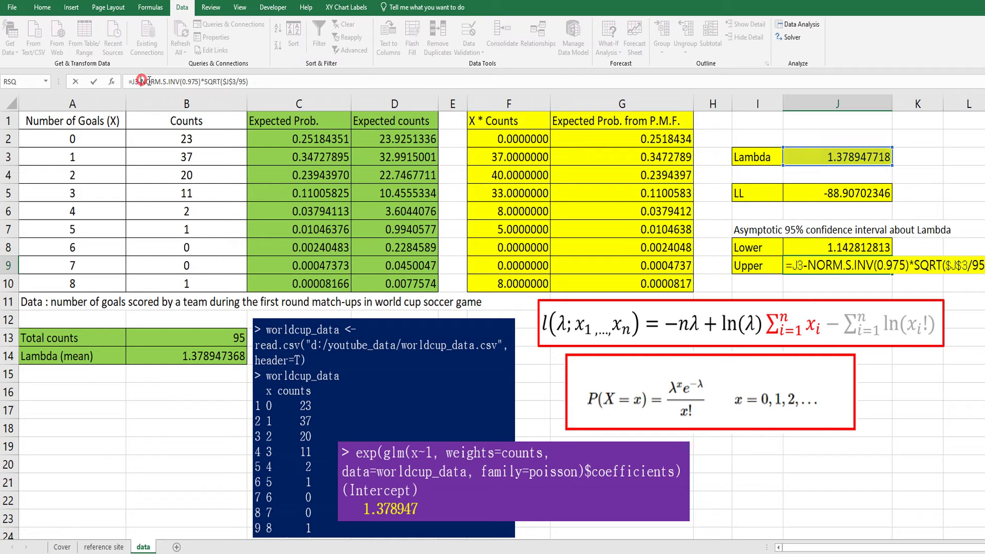
key("BackSpace")
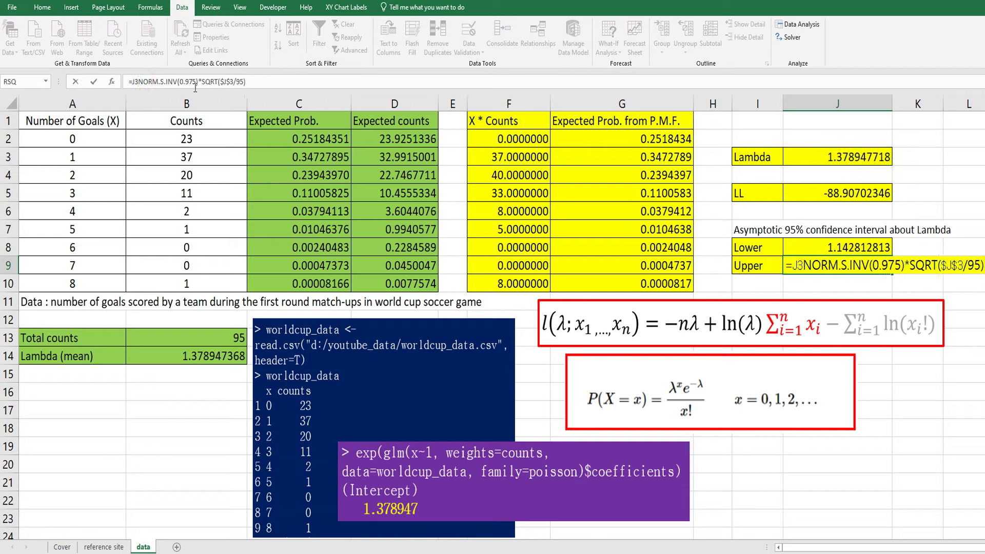
type("+")
key("Return")
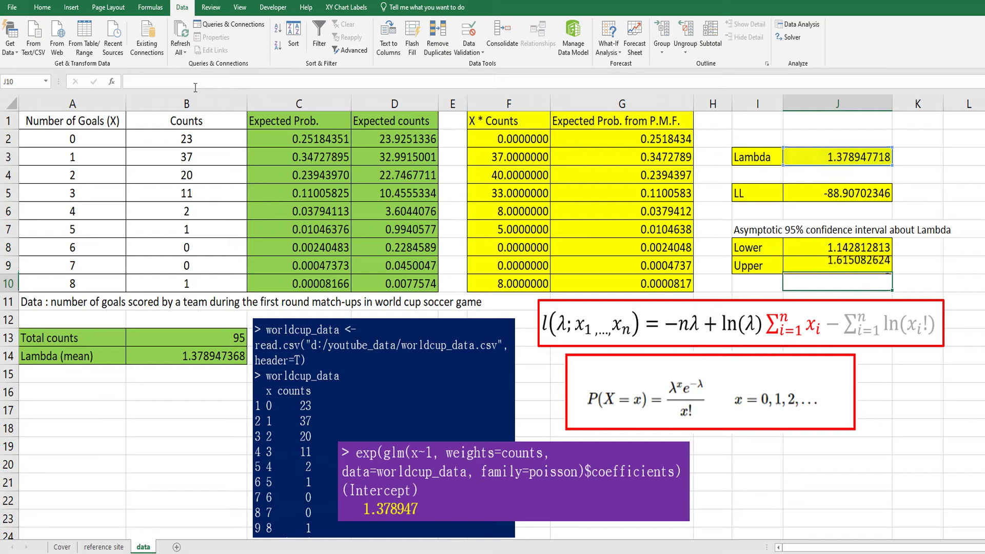
key("Up")
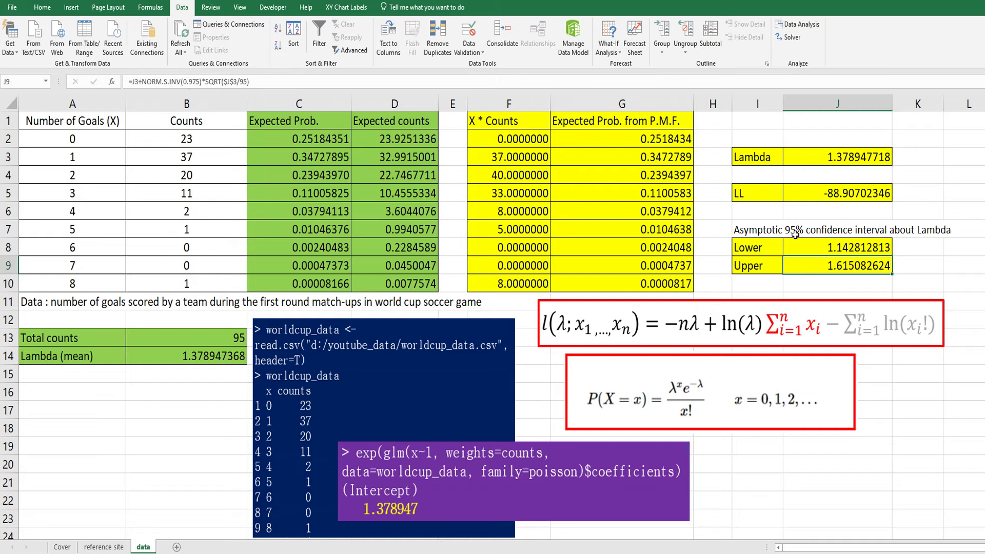
left_click(846, 287)
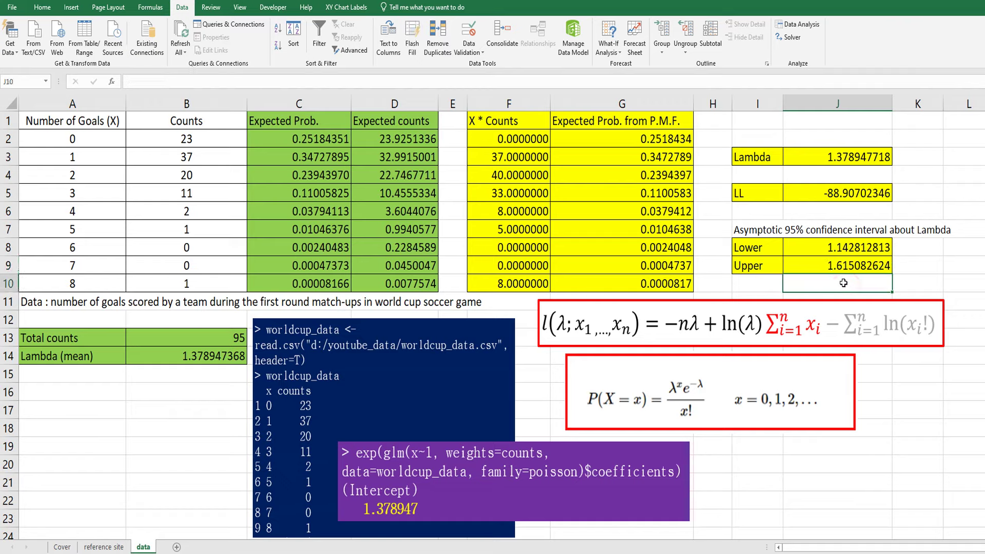